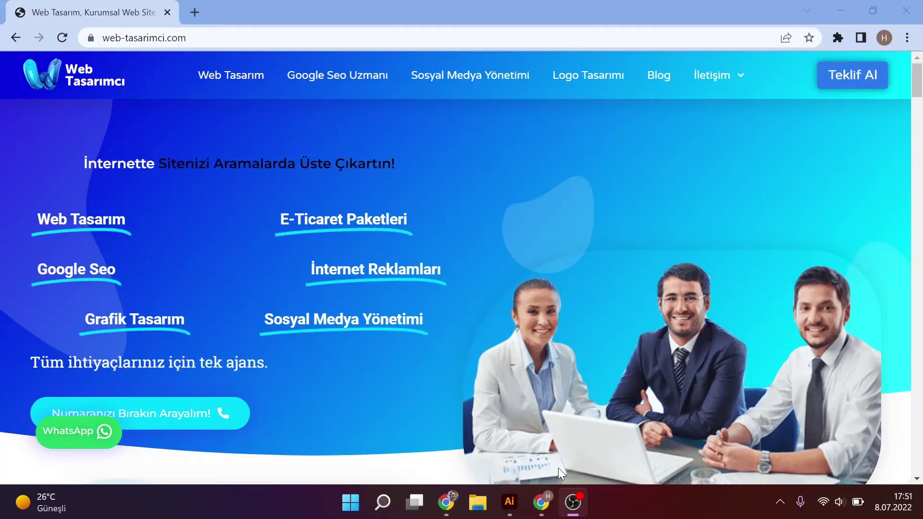
# - Switch from Chrome to the Illustrator document with the gradient 'vibes only' poster
pyautogui.click(519, 496)
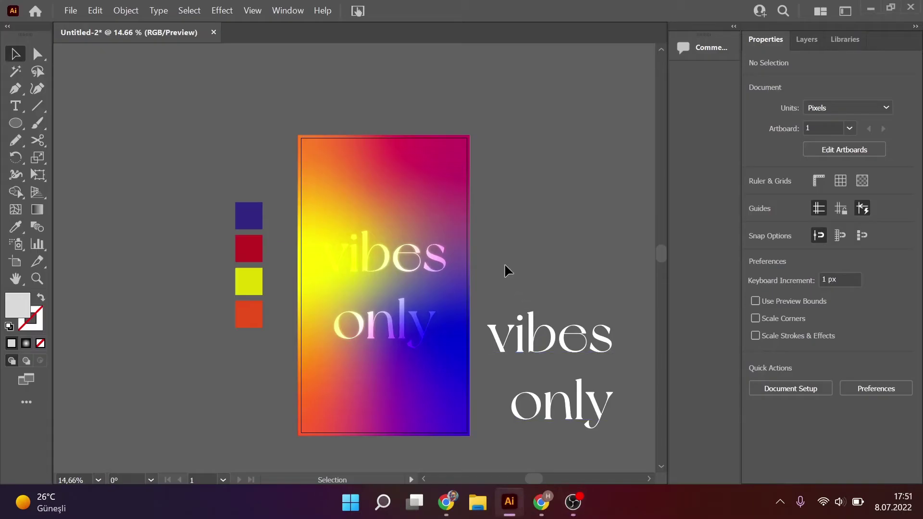
pyautogui.press('z')
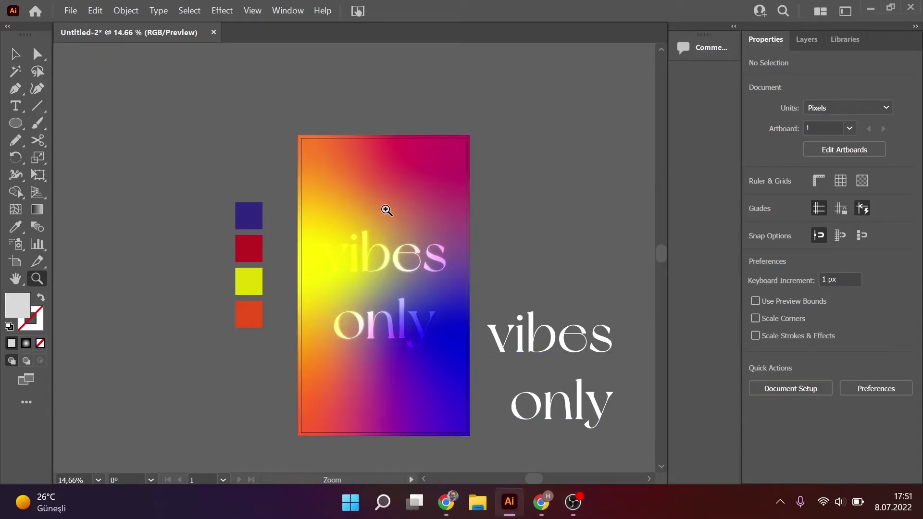
pyautogui.click(388, 208)
pyautogui.click(373, 144)
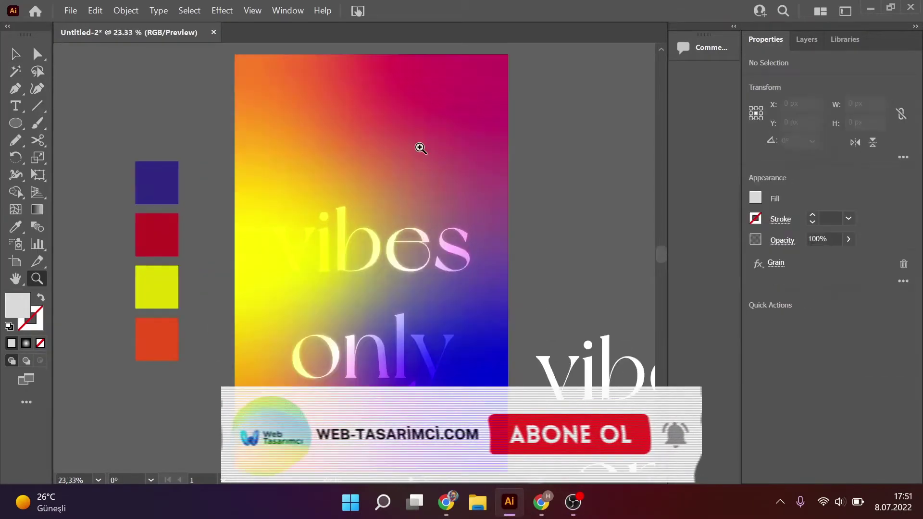
pyautogui.scroll(-2, 412, 185)
pyautogui.scroll(-2, 412, 241)
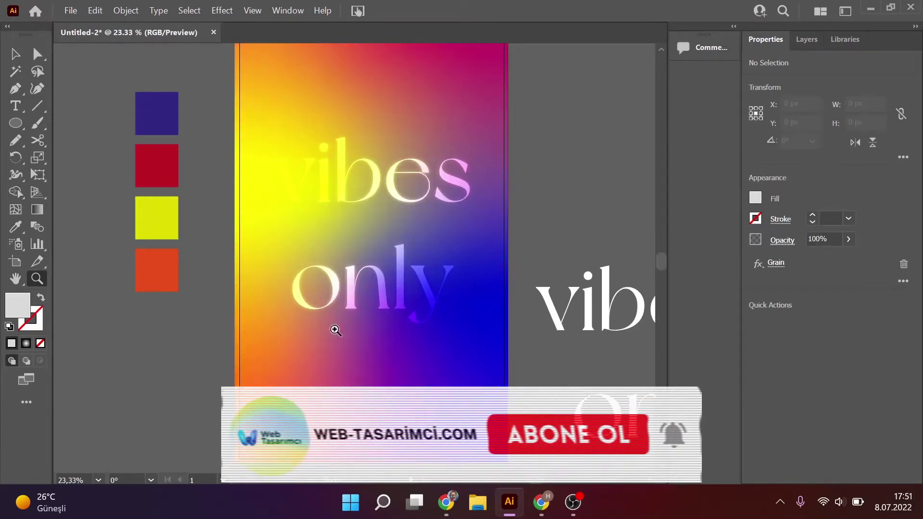
pyautogui.scroll(2, 370, 209)
pyautogui.scroll(-4, 317, 214)
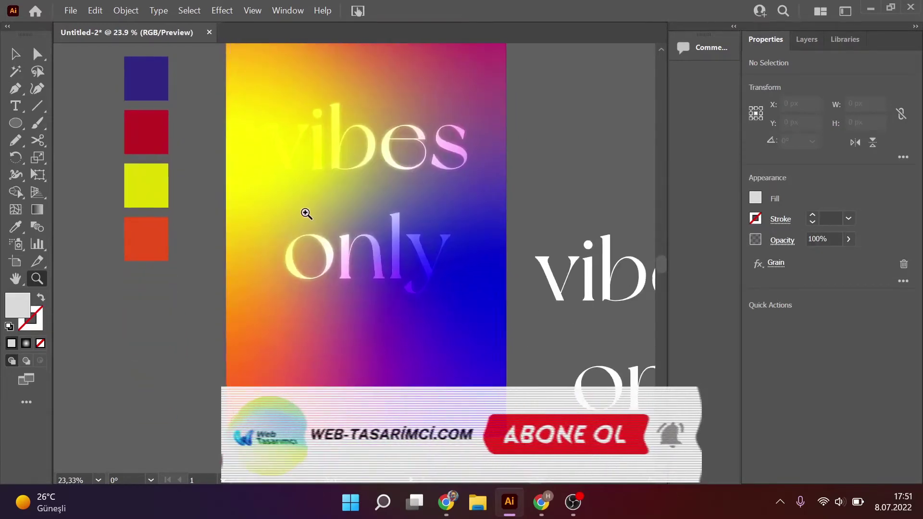
pyautogui.moveTo(303, 212); pyautogui.dragTo(450, 229)
pyautogui.moveTo(388, 249); pyautogui.dragTo(423, 247)
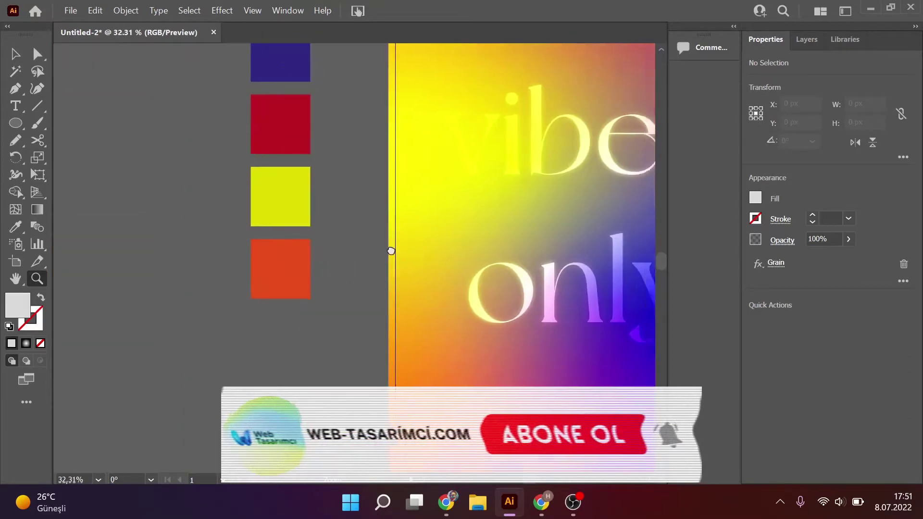
pyautogui.moveTo(509, 226); pyautogui.dragTo(412, 243)
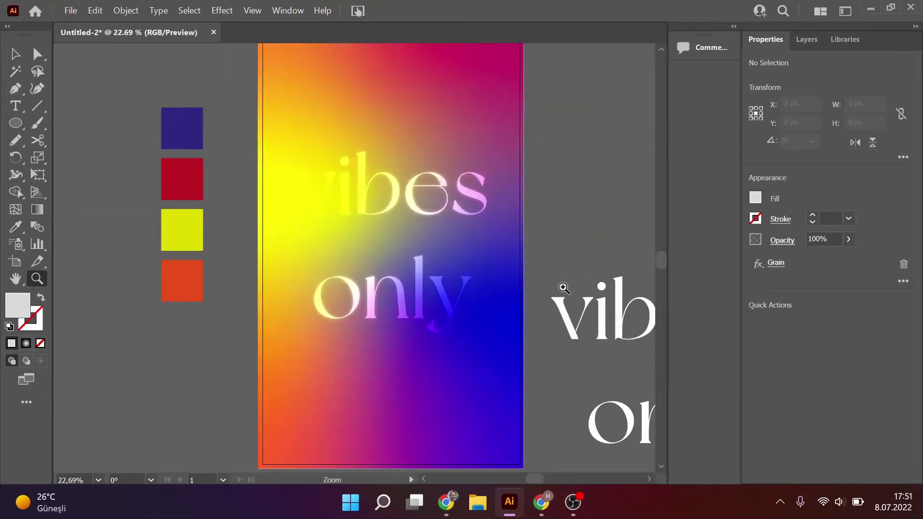
pyautogui.moveTo(450, 271)
pyautogui.mouseDown()
pyautogui.moveTo(406, 275)
pyautogui.moveTo(392, 286)
pyautogui.mouseUp()
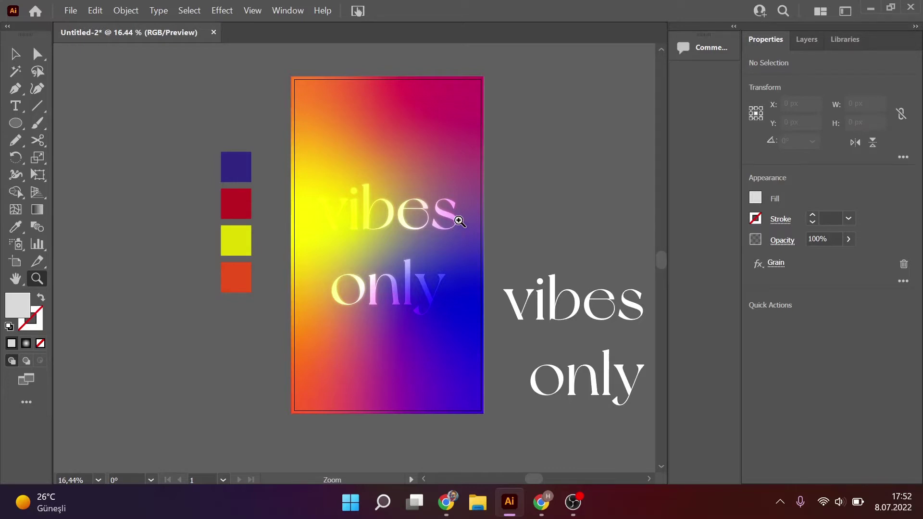
pyautogui.press('v')
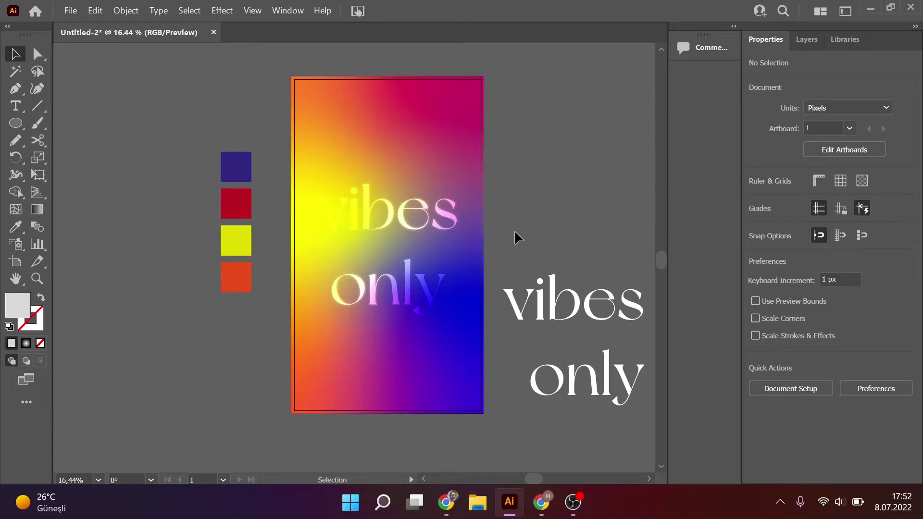
pyautogui.scroll(-2, 520, 222)
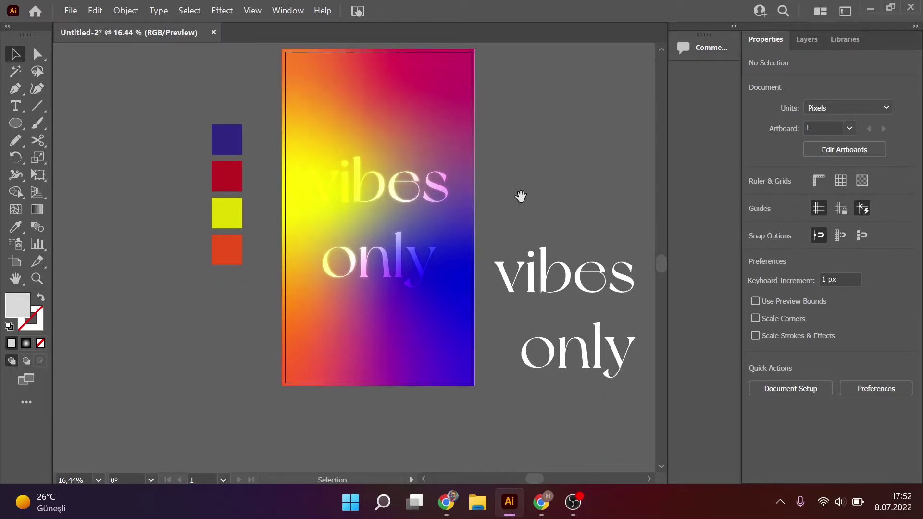
# - Move the 'vibes only' text right of the artboard and delete the gradient rectangle
pyautogui.click(356, 195)
pyautogui.moveTo(380, 206)
pyautogui.mouseDown()
pyautogui.moveTo(564, 224)
pyautogui.moveTo(590, 159)
pyautogui.mouseUp()
pyautogui.click(470, 238)
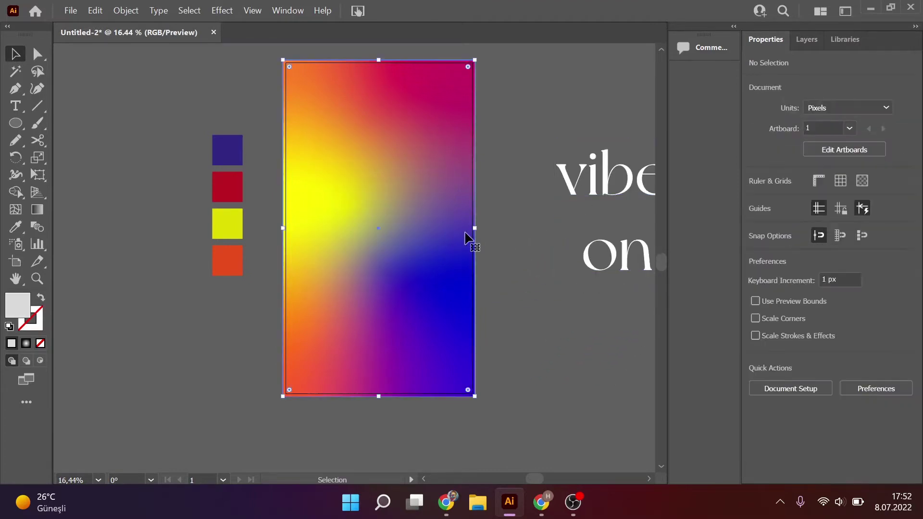
pyautogui.click(449, 253)
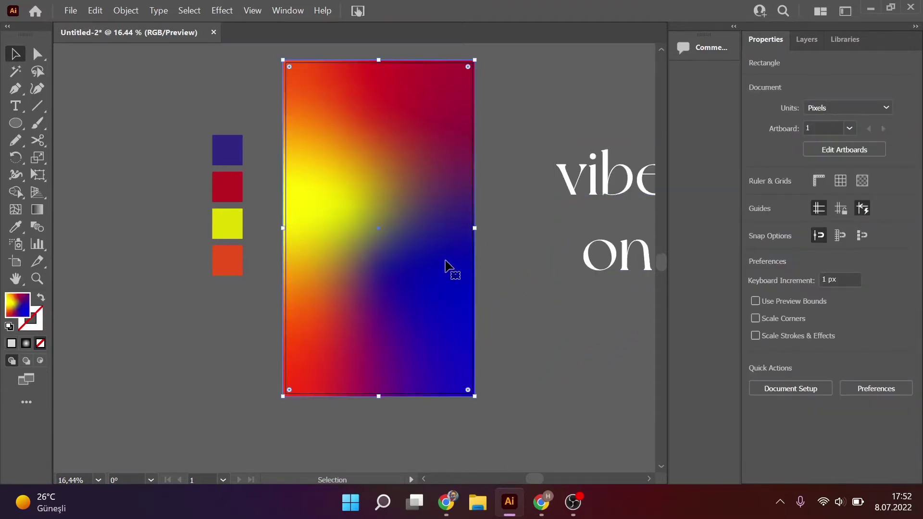
pyautogui.press('Delete')
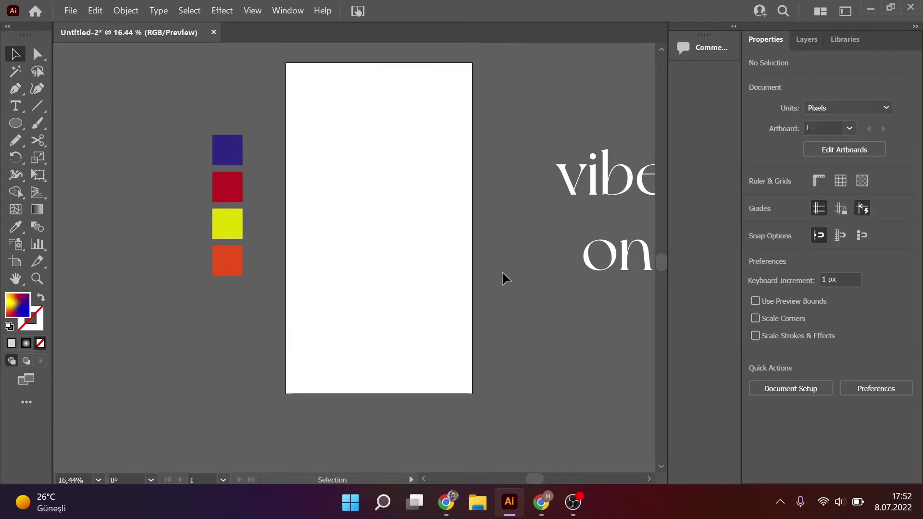
# - Bring up the New Document dialog for a fresh file
pyautogui.scroll(3, 502, 270)
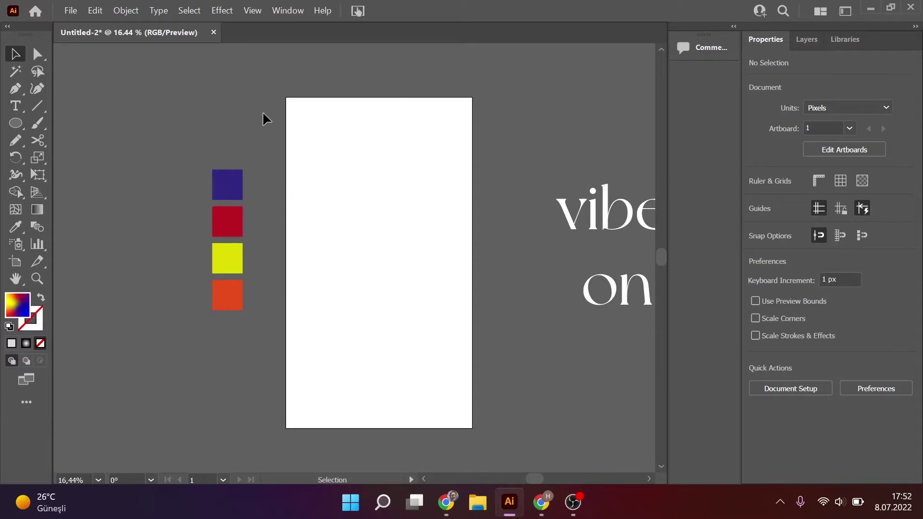
pyautogui.scroll(-3, 361, 173)
pyautogui.scroll(2, 380, 188)
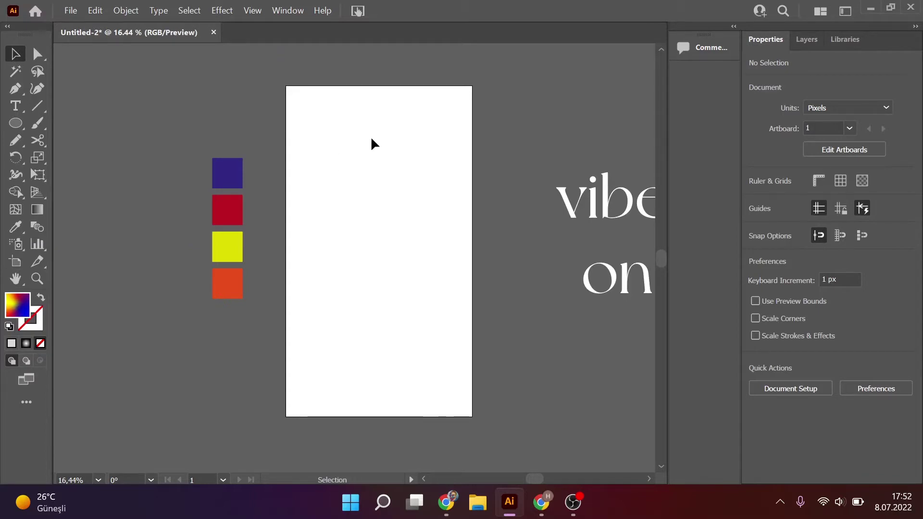
pyautogui.hotkey('ctrl', 'n')
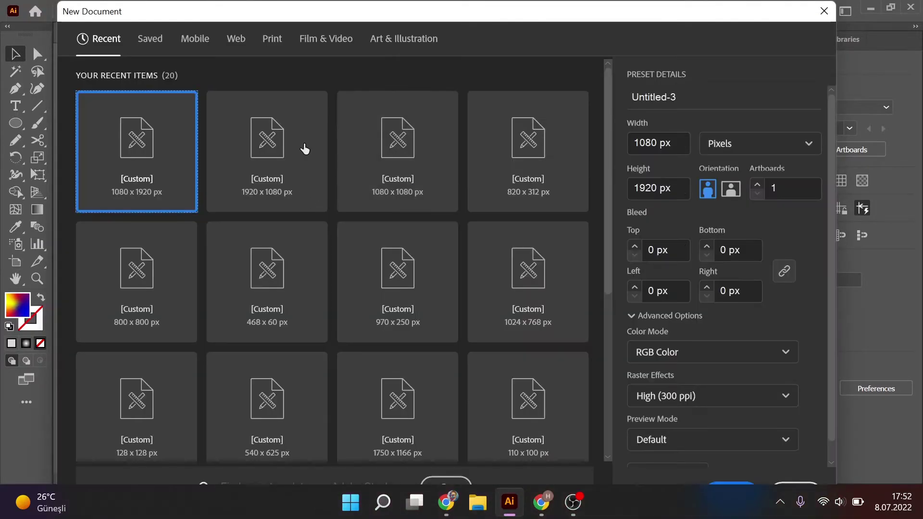
# - Create a new 1080 x 1080 px document from the recent preset
pyautogui.click(398, 145)
pyautogui.click(727, 485)
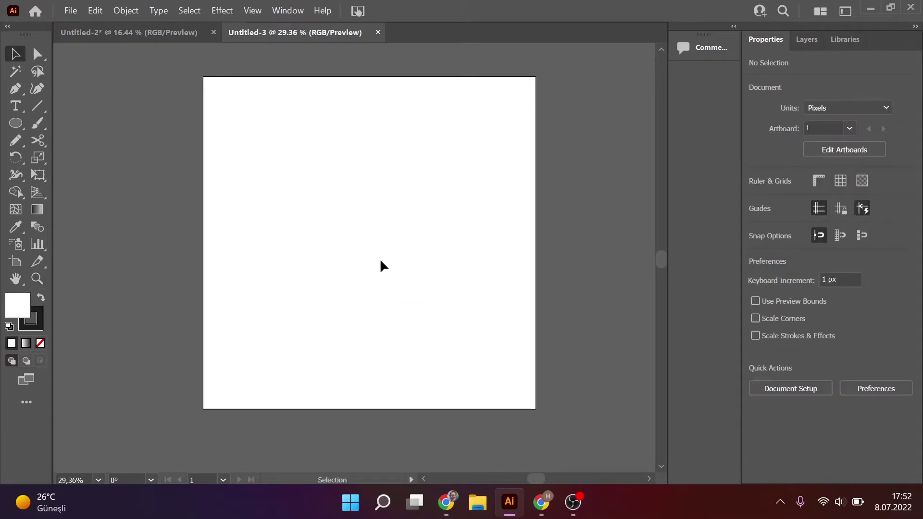
# - Draw a small square left of the artboard and duplicate it into a column of five
pyautogui.press('m')
pyautogui.moveTo(136, 123); pyautogui.dragTo(168, 165)
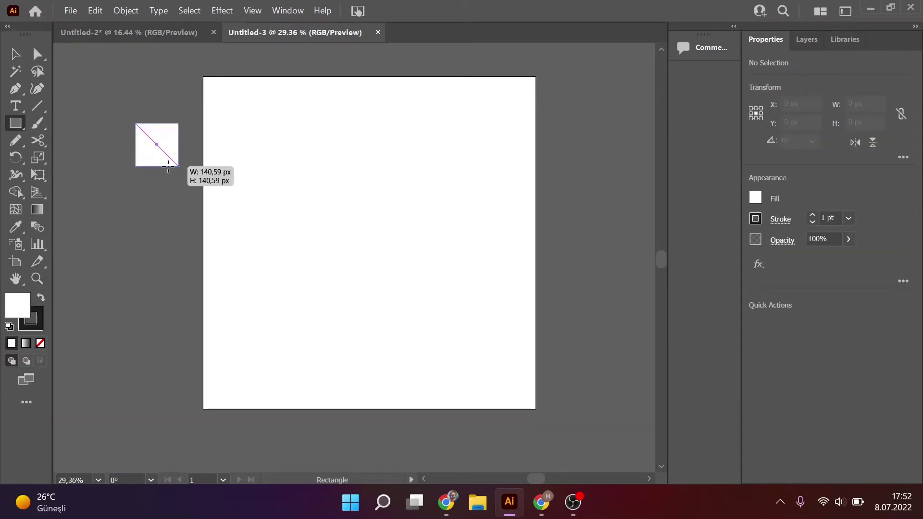
pyautogui.press('v')
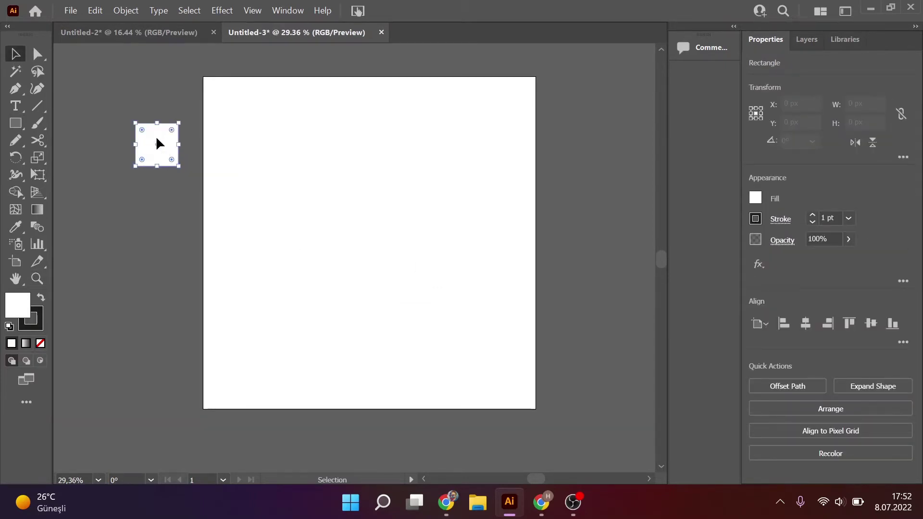
pyautogui.moveTo(156, 138); pyautogui.dragTo(161, 187)
pyautogui.hotkey('ctrl', 'd')
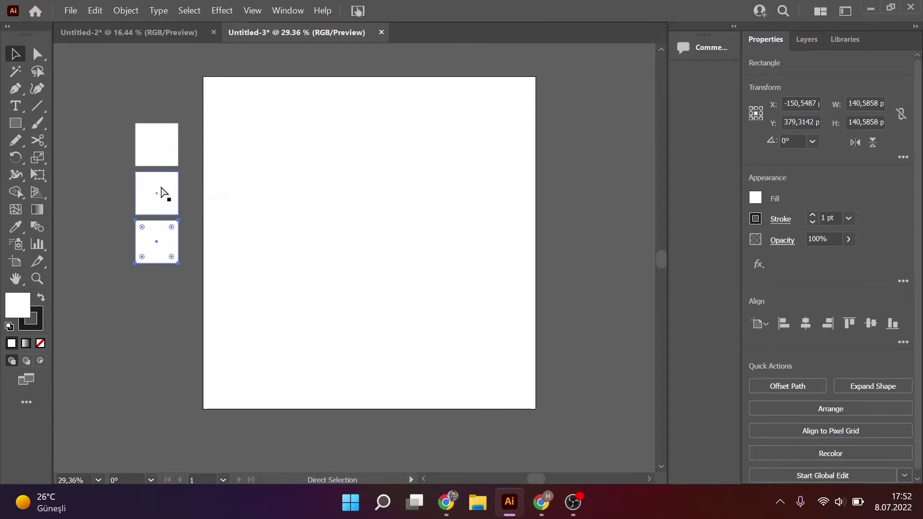
pyautogui.hotkey('ctrl', 'd')
pyautogui.hotkey('ctrl', 'd')
# - Fill the top square crimson
pyautogui.click(174, 397)
pyautogui.click(169, 156)
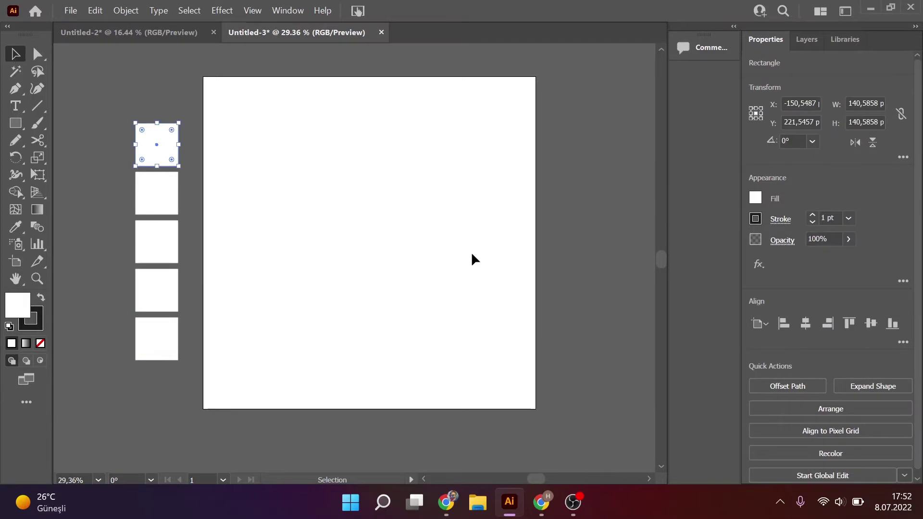
pyautogui.click(755, 197)
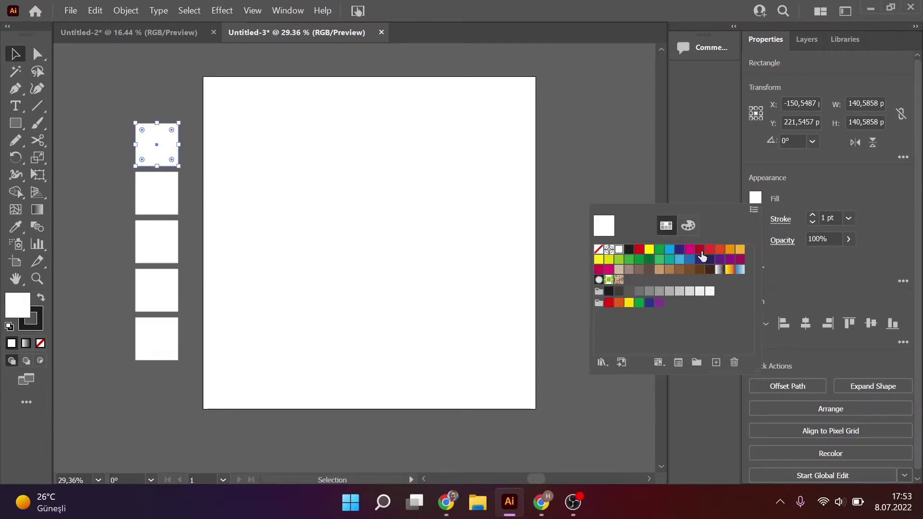
pyautogui.click(700, 251)
pyautogui.click(178, 401)
# - Remove the stroke from all five squares and close Untitled-2 without saving
pyautogui.hotkey('ctrl', 'a')
pyautogui.click(39, 328)
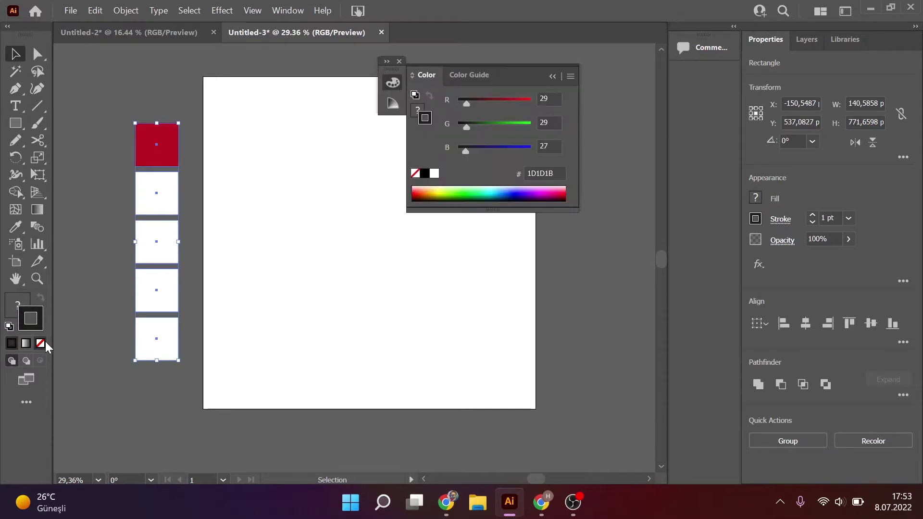
pyautogui.click(44, 343)
pyautogui.click(554, 76)
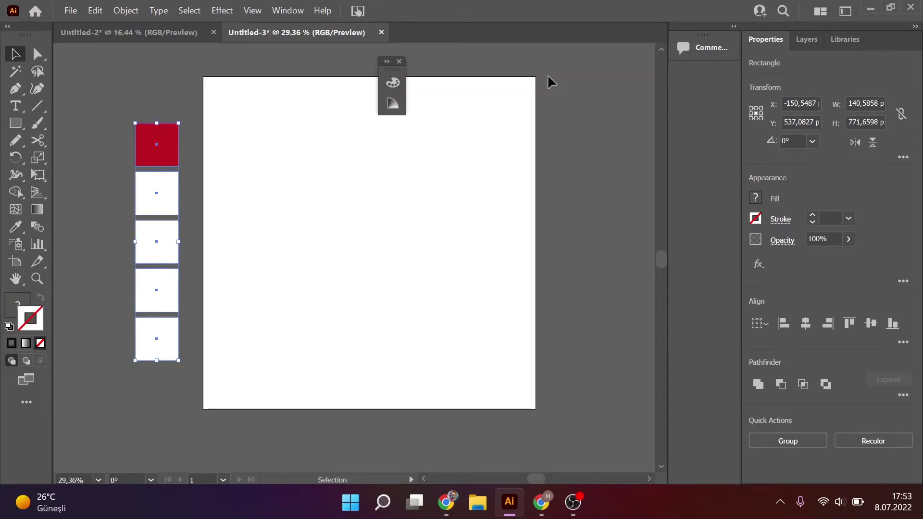
pyautogui.click(399, 61)
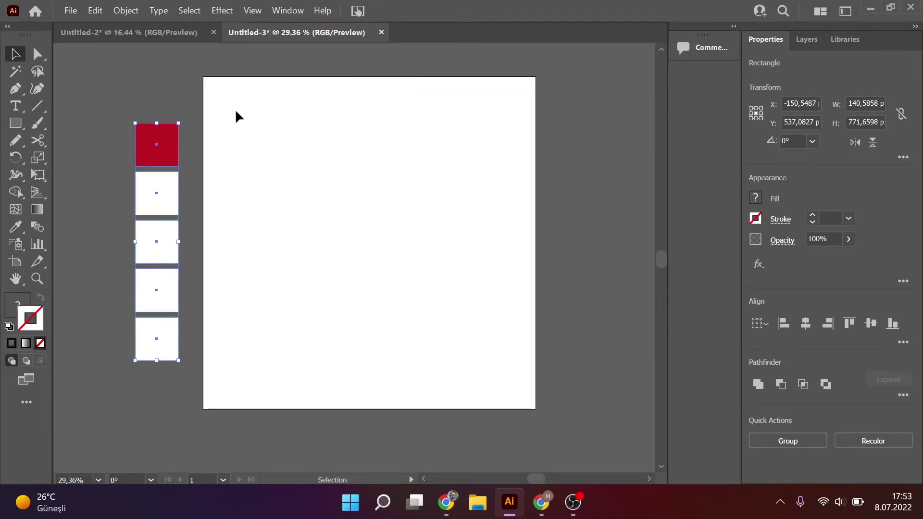
pyautogui.click(213, 32)
pyautogui.click(529, 268)
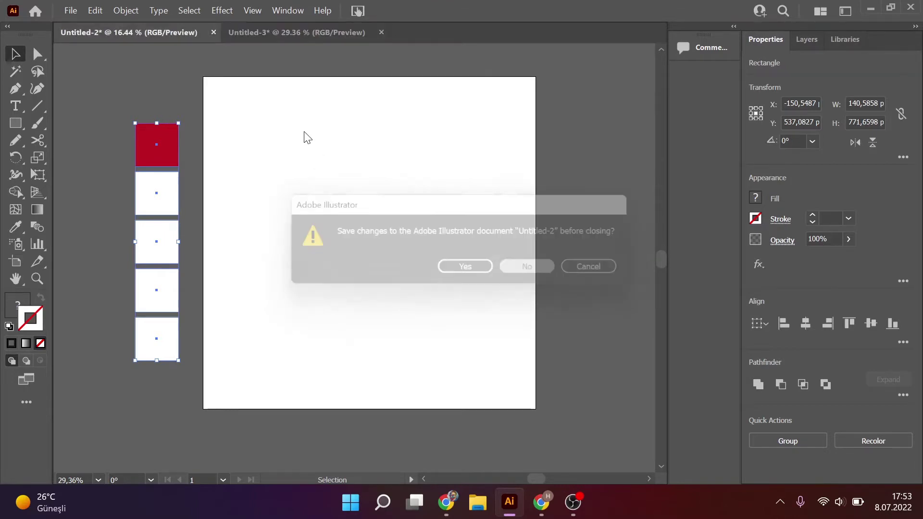
# - Fill the second and third squares pale yellow (EADB88) and deep blue (0023D0)
pyautogui.click(596, 175)
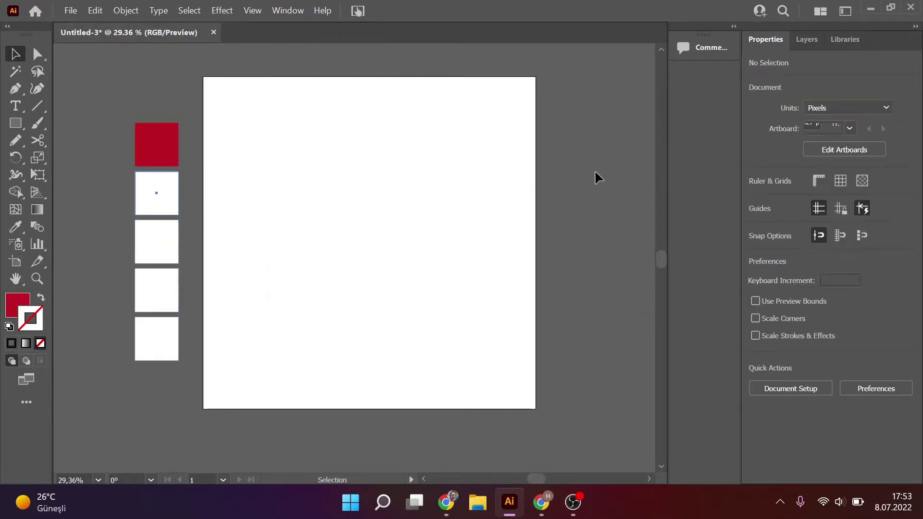
pyautogui.click(159, 193)
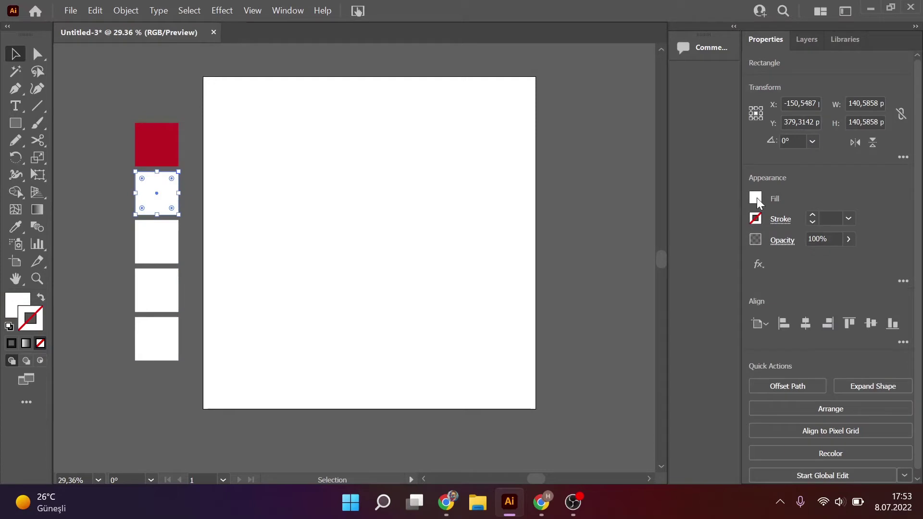
pyautogui.doubleClick(12, 303)
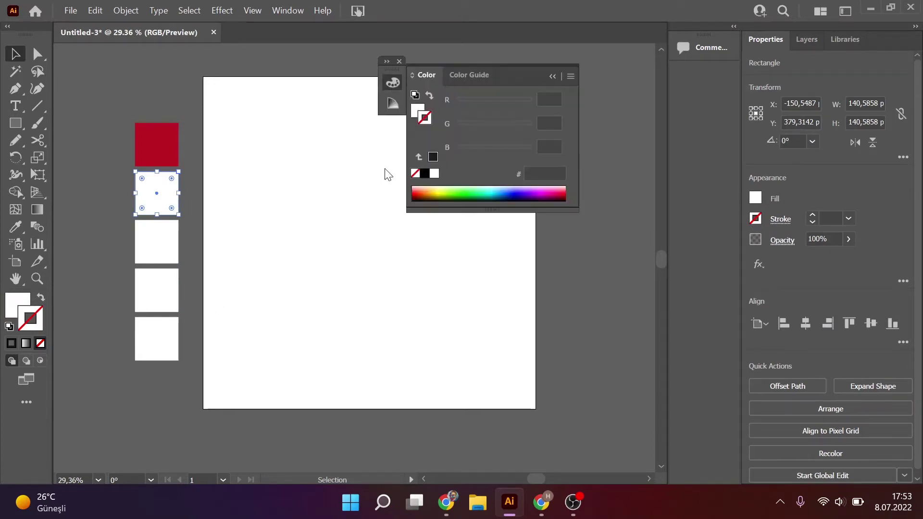
pyautogui.click(606, 156)
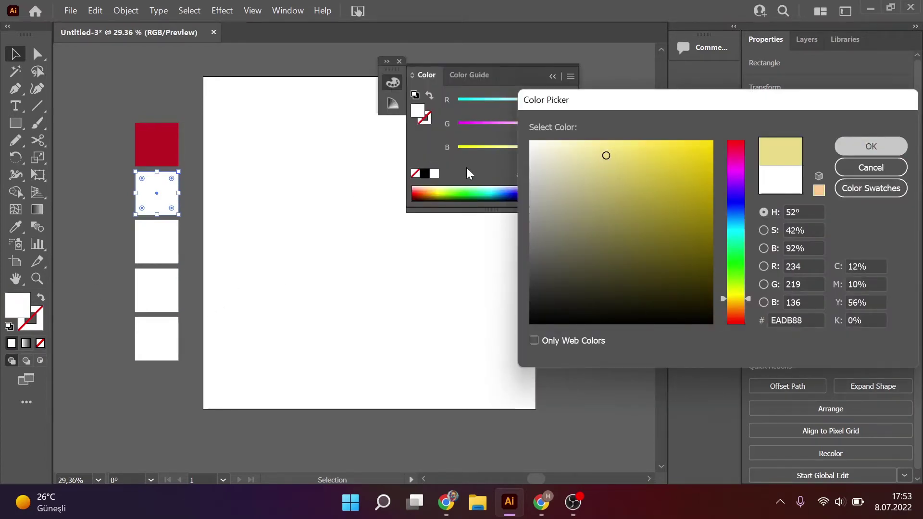
pyautogui.press('Return')
pyautogui.click(166, 244)
pyautogui.click(516, 194)
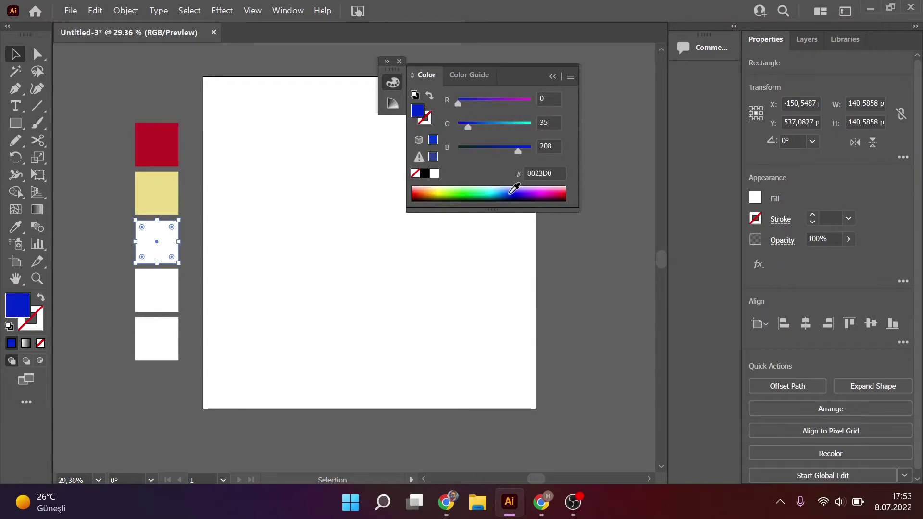
# - Fill the fourth and fifth squares light green (85FF5C) and medium blue (457FFF)
pyautogui.click(176, 289)
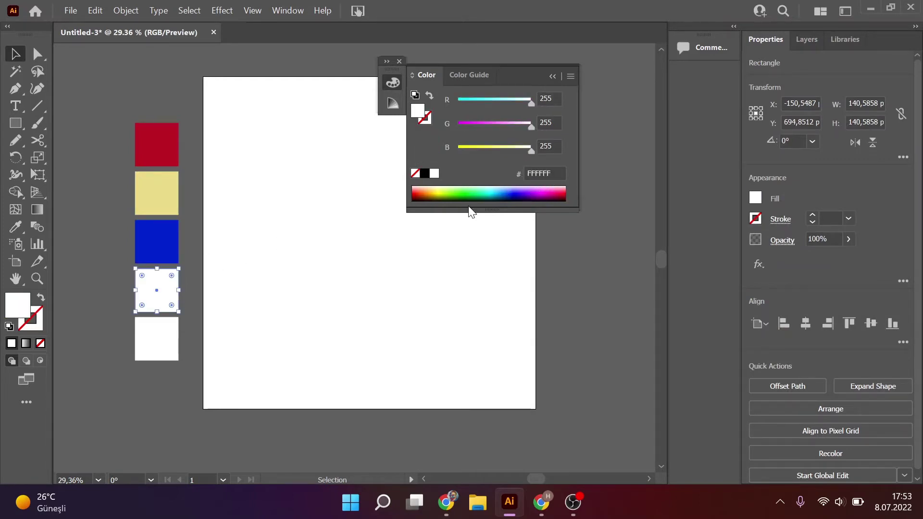
pyautogui.click(438, 193)
pyautogui.click(460, 189)
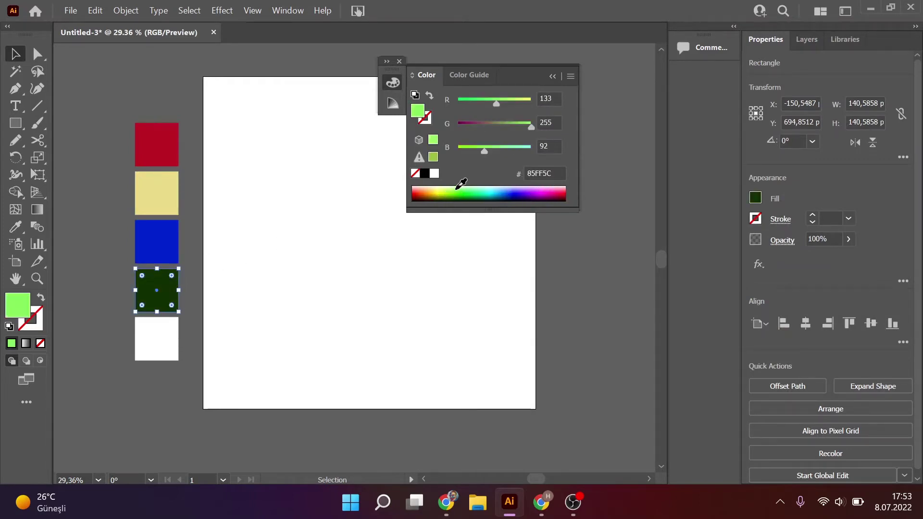
pyautogui.click(165, 332)
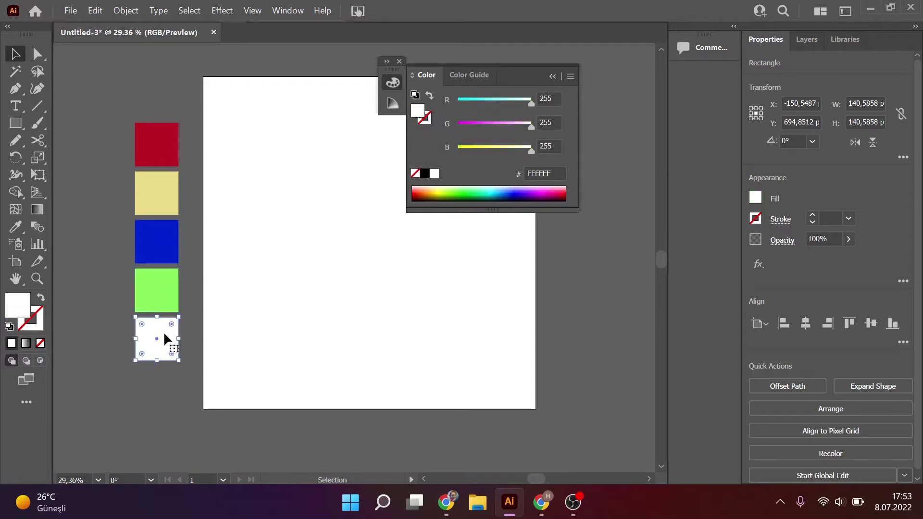
pyautogui.click(507, 189)
pyautogui.click(541, 229)
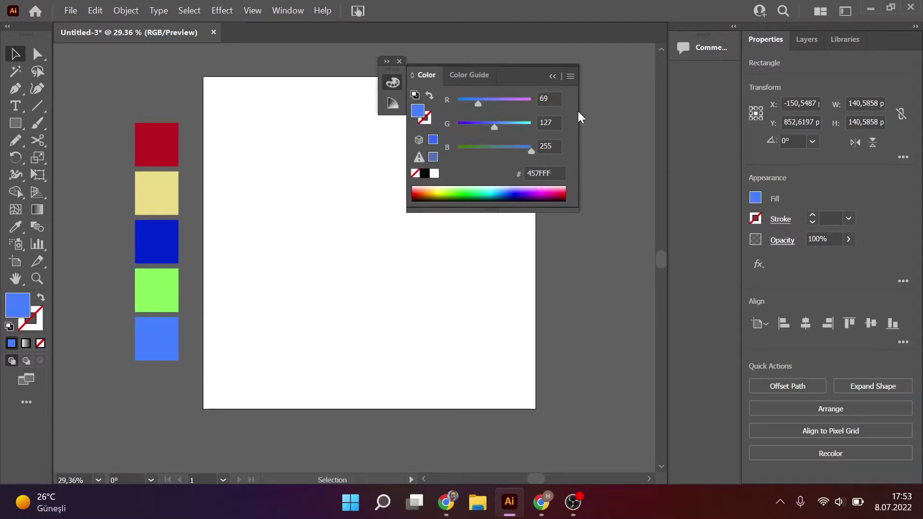
pyautogui.click(553, 76)
pyautogui.click(399, 61)
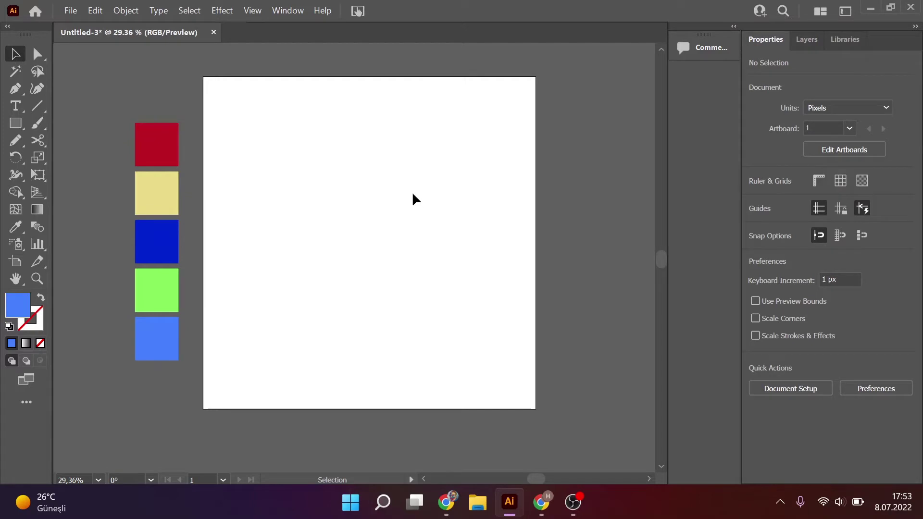
pyautogui.click(15, 157)
# - Draw a rectangle covering the whole 1080 x 1080 px artboard and fill it white
pyautogui.click(16, 121)
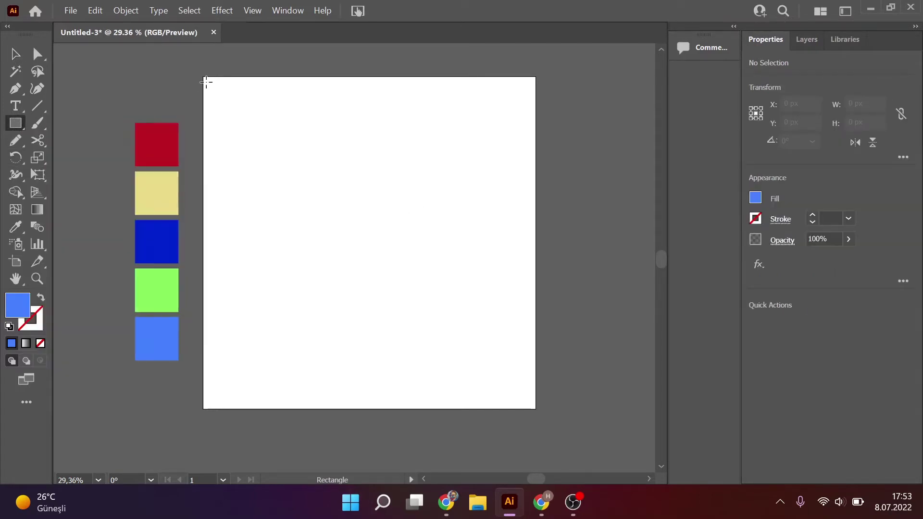
pyautogui.moveTo(202, 76); pyautogui.dragTo(535, 407)
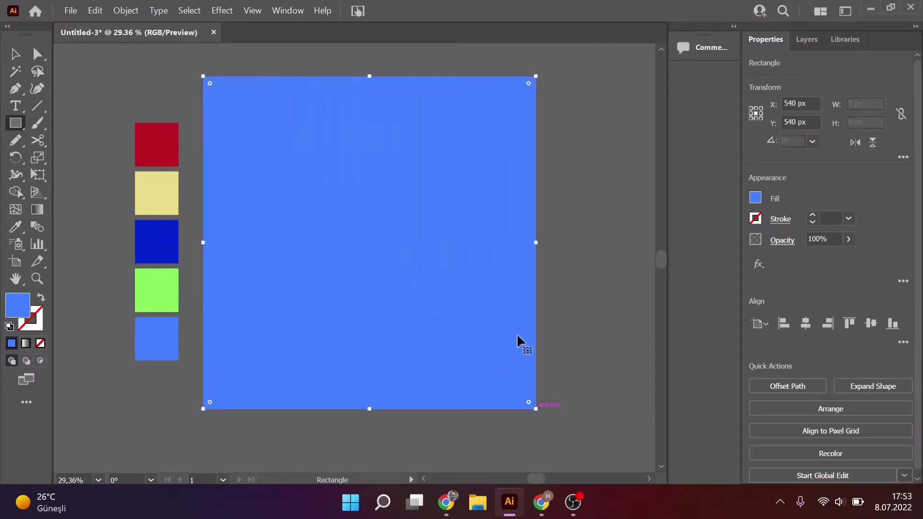
pyautogui.press('v')
pyautogui.click(757, 200)
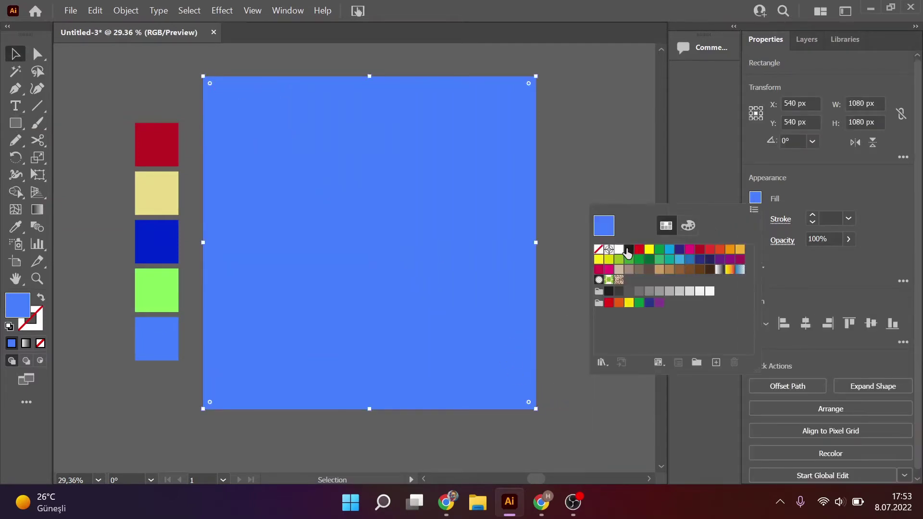
pyautogui.click(621, 250)
pyautogui.click(561, 88)
pyautogui.click(465, 217)
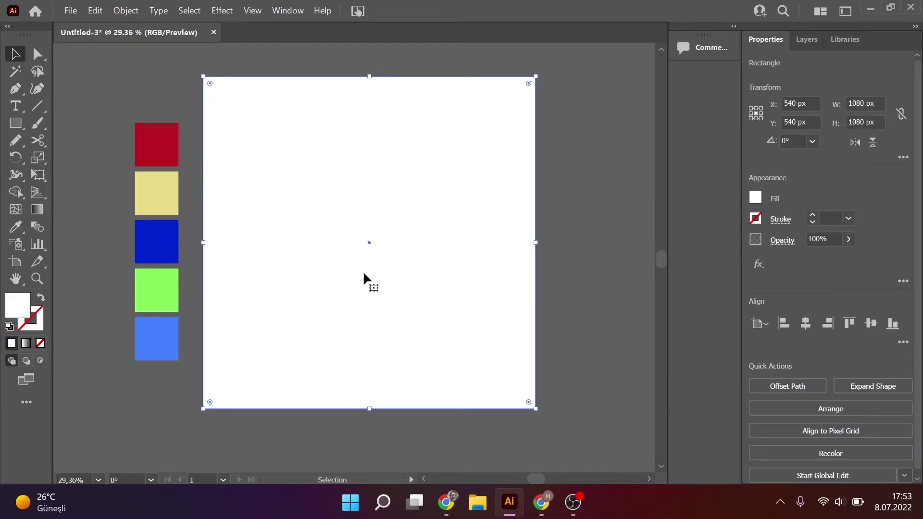
# - Apply a Freeform gradient to the artboard rectangle from the Gradient panel
pyautogui.click(279, 13)
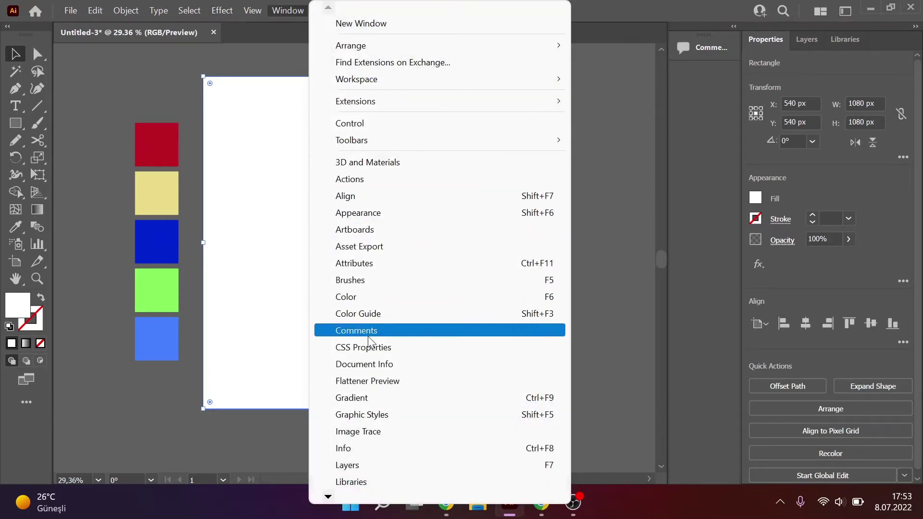
pyautogui.click(370, 398)
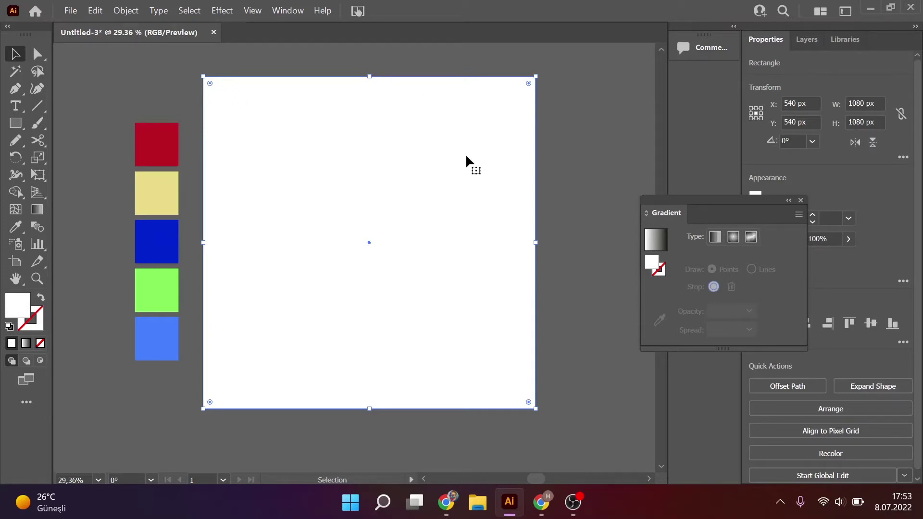
pyautogui.click(715, 236)
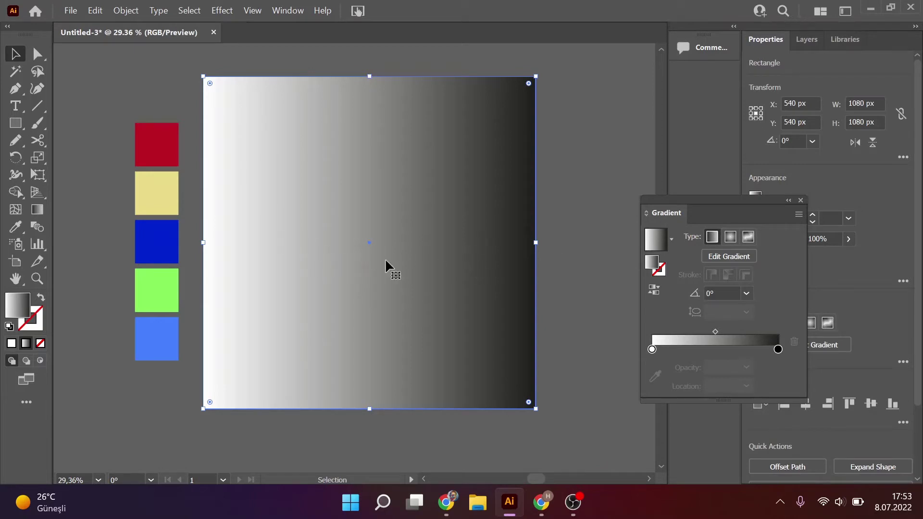
pyautogui.click(730, 237)
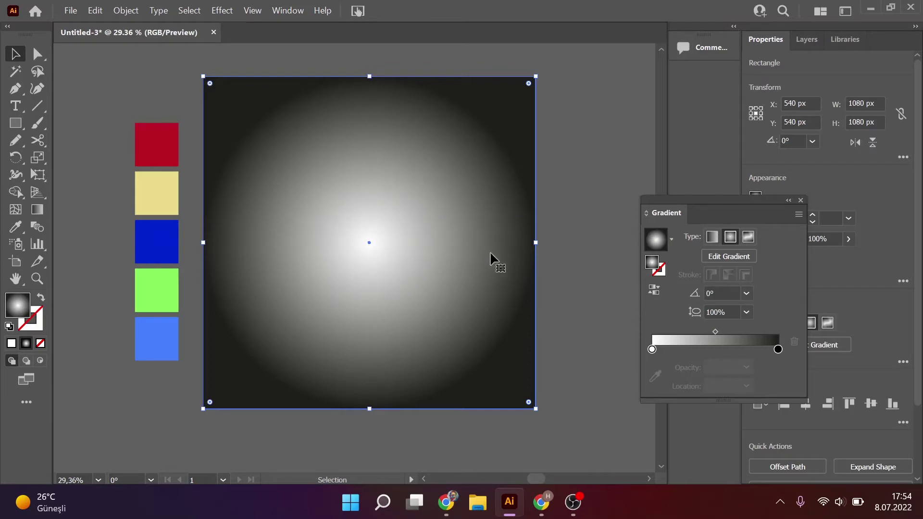
pyautogui.click(748, 237)
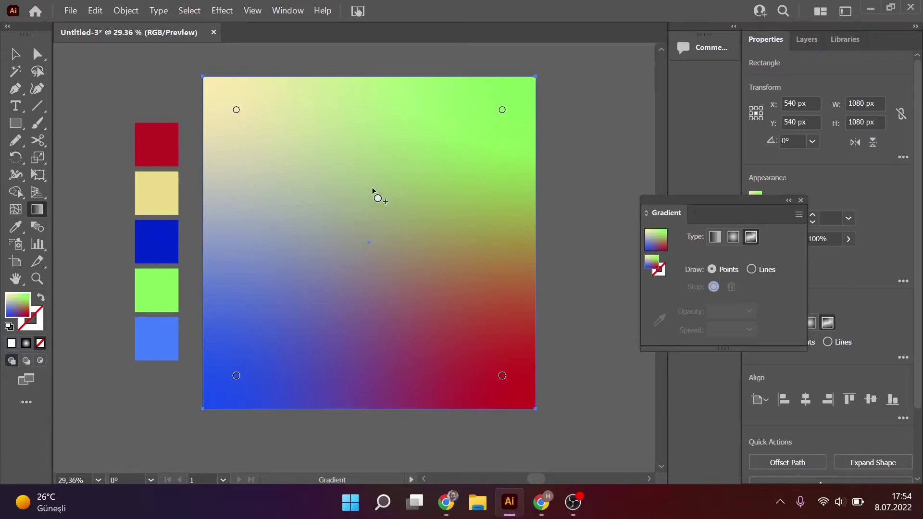
# - Set the top-left gradient point's colour to purple 851B5C
pyautogui.doubleClick(236, 111)
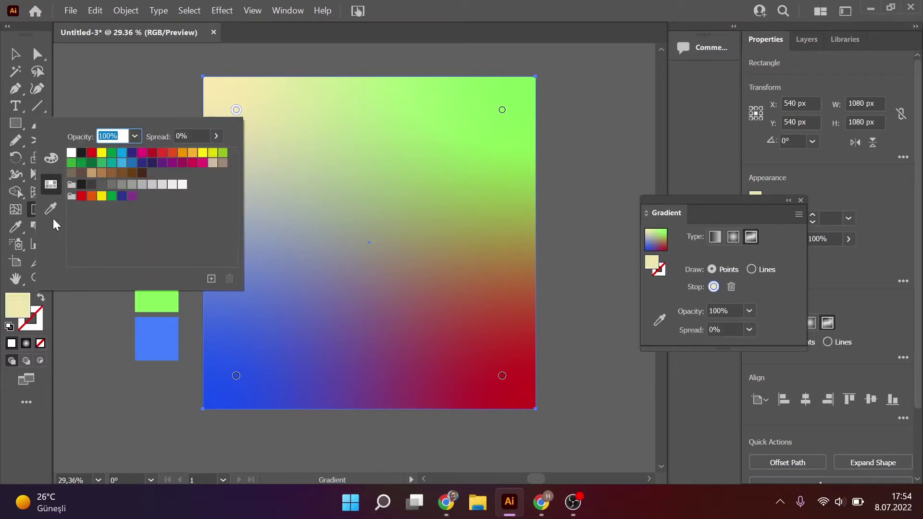
pyautogui.click(51, 210)
pyautogui.click(142, 282)
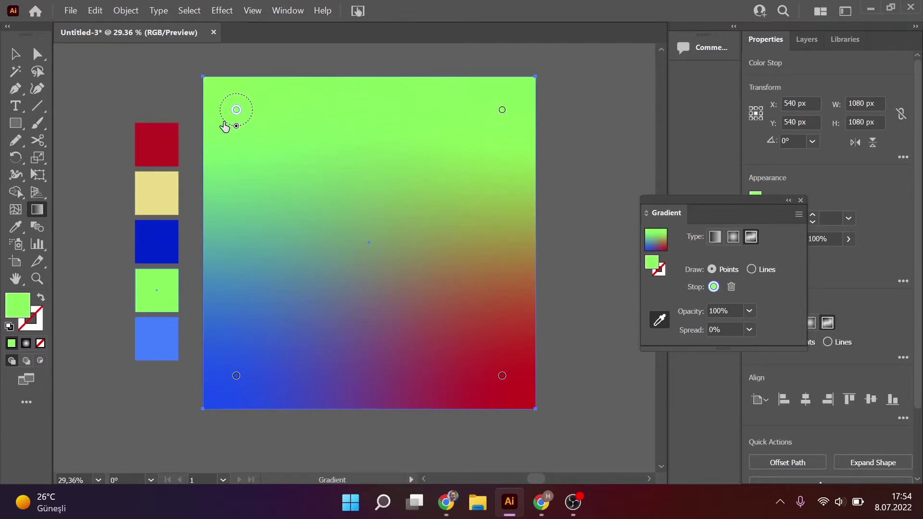
pyautogui.doubleClick(224, 127)
pyautogui.click(51, 158)
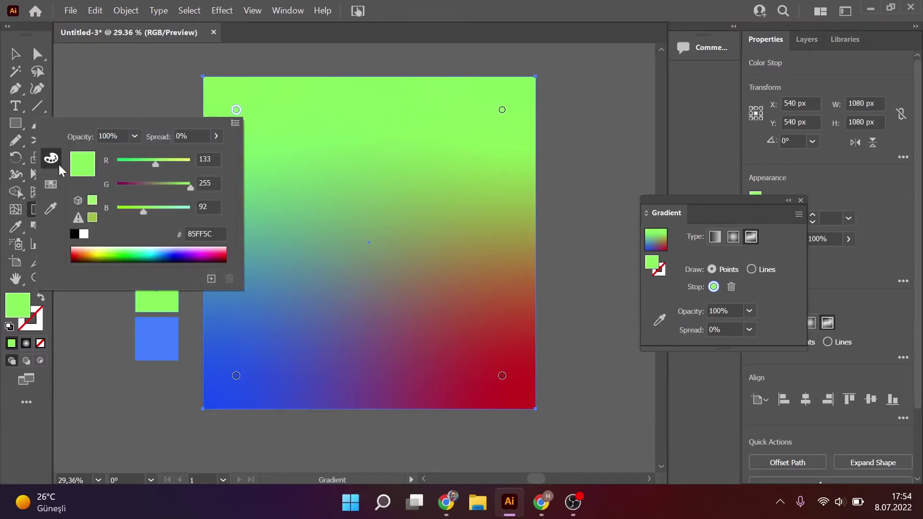
pyautogui.click(51, 184)
pyautogui.click(51, 158)
pyautogui.moveTo(148, 187); pyautogui.dragTo(125, 183)
pyautogui.click(151, 102)
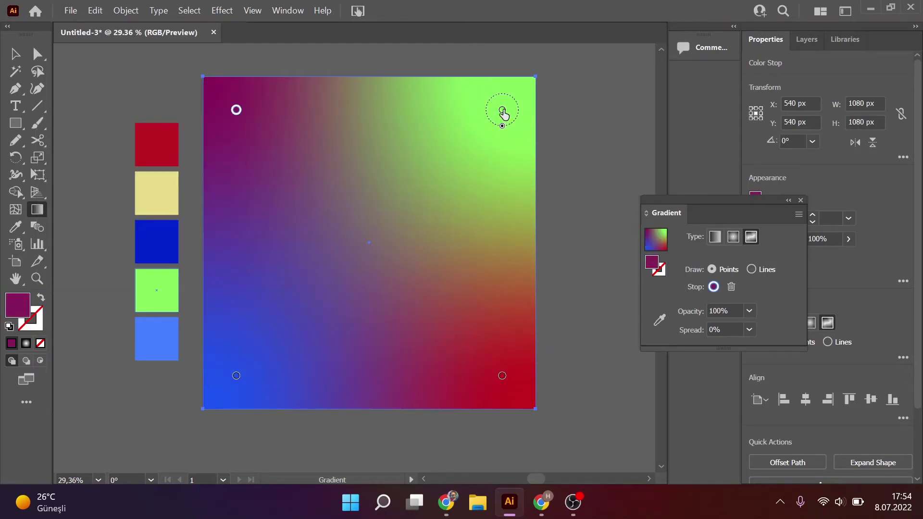
# - Drag the green, blue and red gradient points inward
pyautogui.moveTo(502, 110)
pyautogui.mouseDown()
pyautogui.moveTo(445, 162)
pyautogui.moveTo(443, 179)
pyautogui.mouseUp()
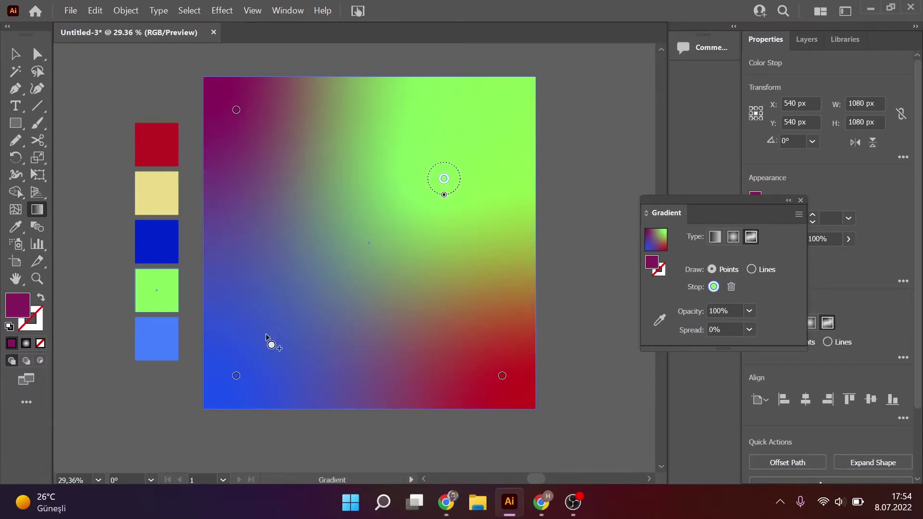
pyautogui.click(236, 376)
pyautogui.moveTo(246, 302); pyautogui.dragTo(244, 290)
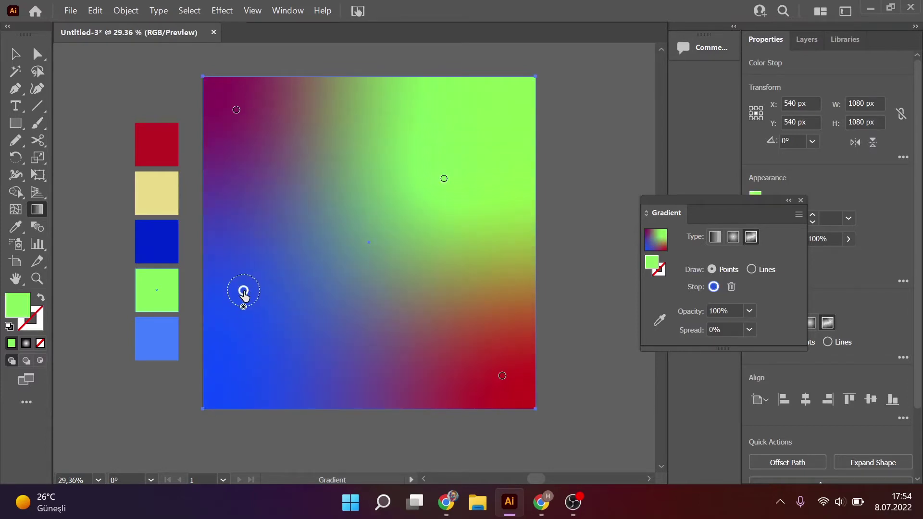
pyautogui.click(502, 376)
pyautogui.moveTo(477, 381)
pyautogui.mouseDown()
pyautogui.moveTo(394, 380)
pyautogui.moveTo(308, 228)
pyautogui.moveTo(371, 269)
pyautogui.mouseUp()
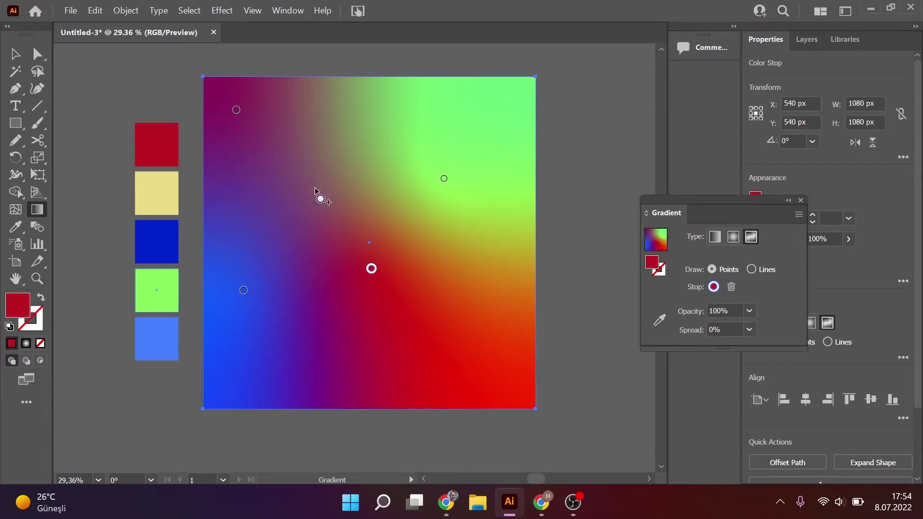
# - Add a gradient point near the upper centre and set its colour to white
pyautogui.click(315, 193)
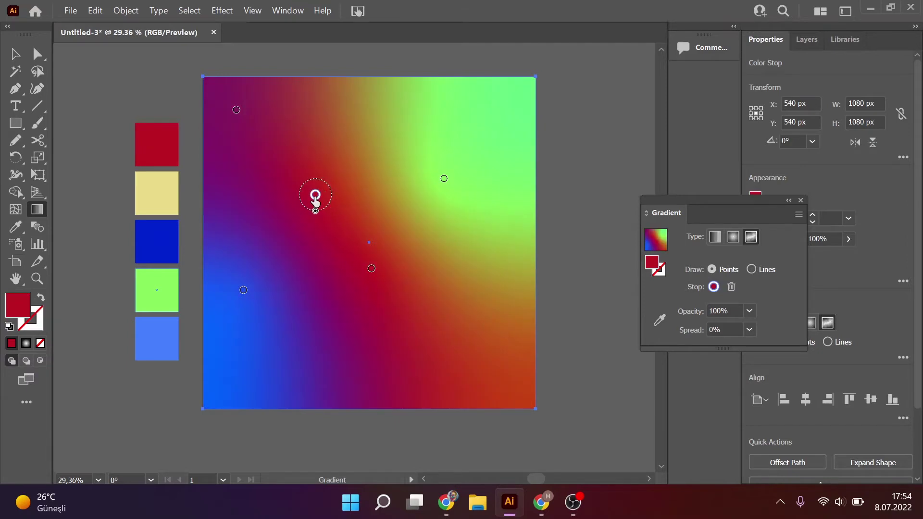
pyautogui.doubleClick(315, 194)
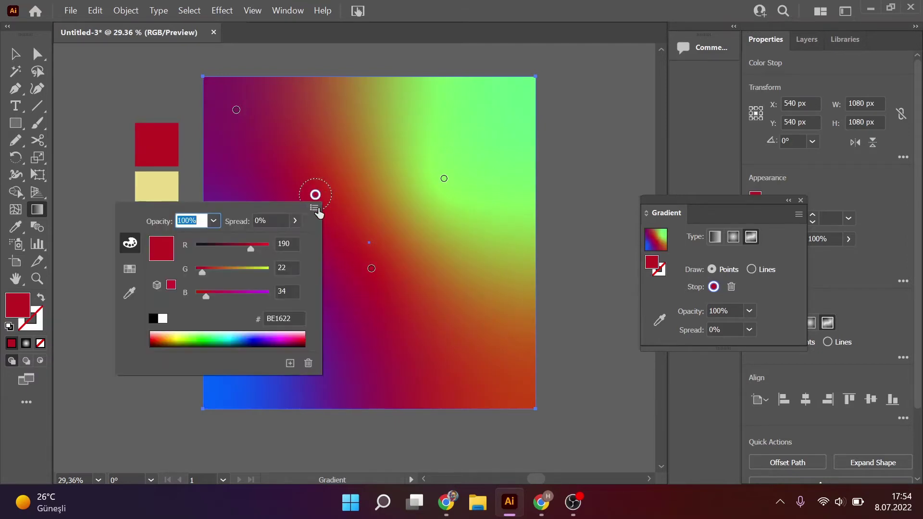
pyautogui.click(233, 294)
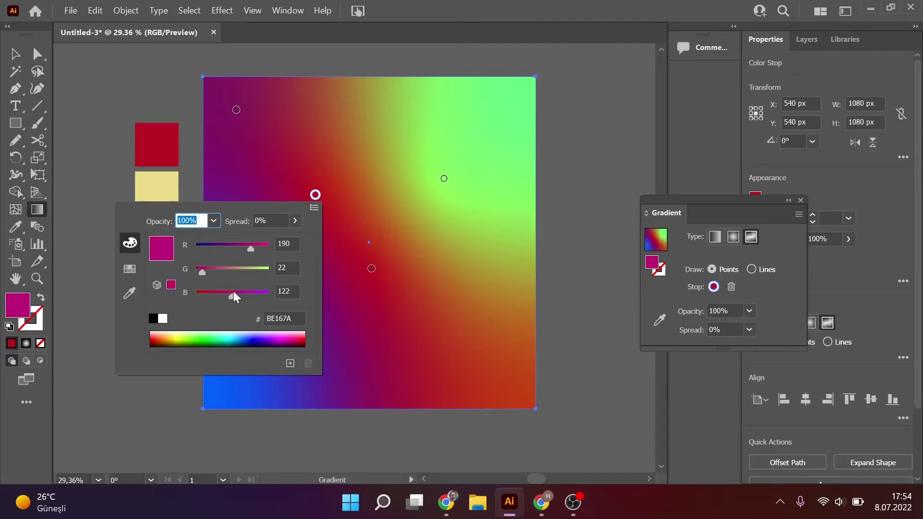
pyautogui.click(250, 341)
pyautogui.moveTo(245, 342)
pyautogui.mouseDown()
pyautogui.moveTo(195, 340)
pyautogui.moveTo(165, 319)
pyautogui.moveTo(295, 327)
pyautogui.moveTo(267, 340)
pyautogui.moveTo(233, 333)
pyautogui.mouseUp()
pyautogui.moveTo(205, 330); pyautogui.dragTo(190, 332)
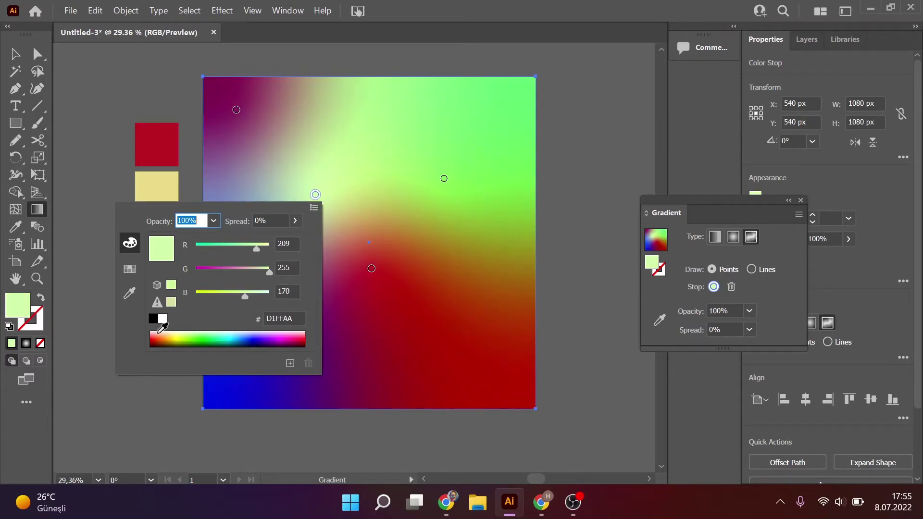
pyautogui.click(163, 331)
pyautogui.click(150, 339)
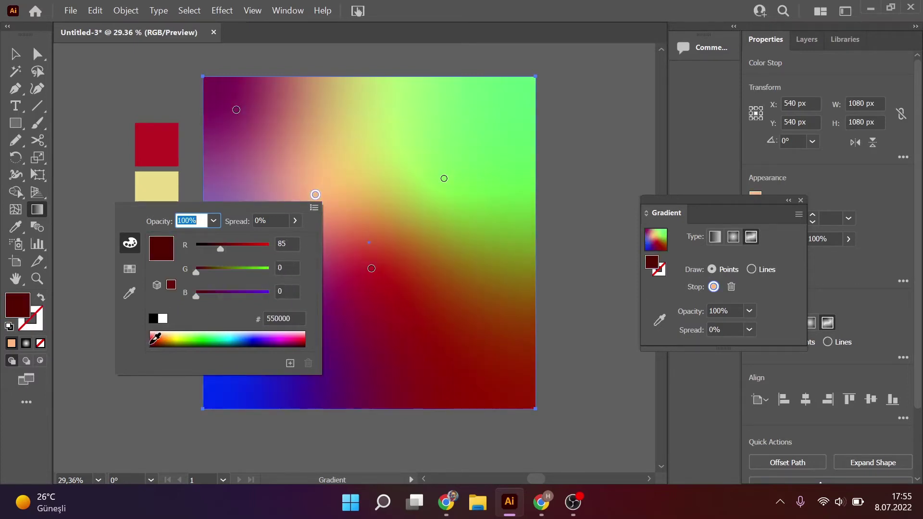
pyautogui.click(169, 334)
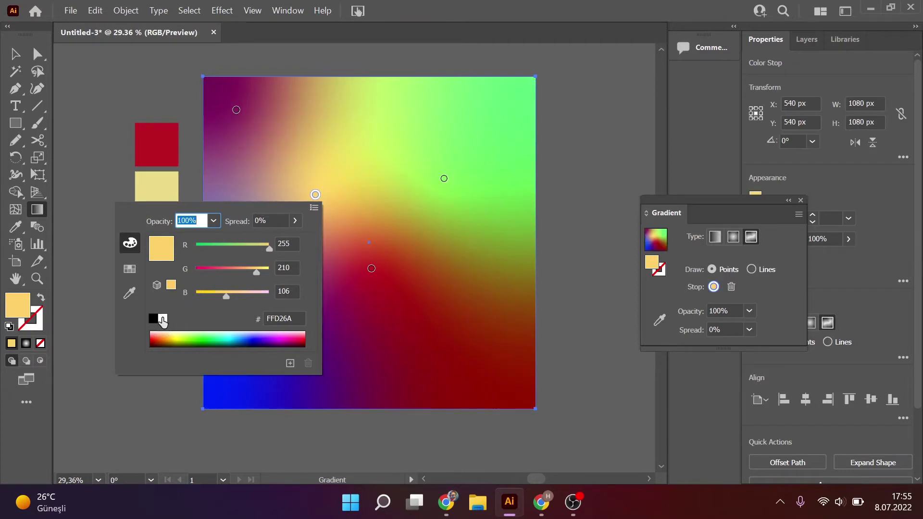
pyautogui.click(163, 320)
pyautogui.press('Escape')
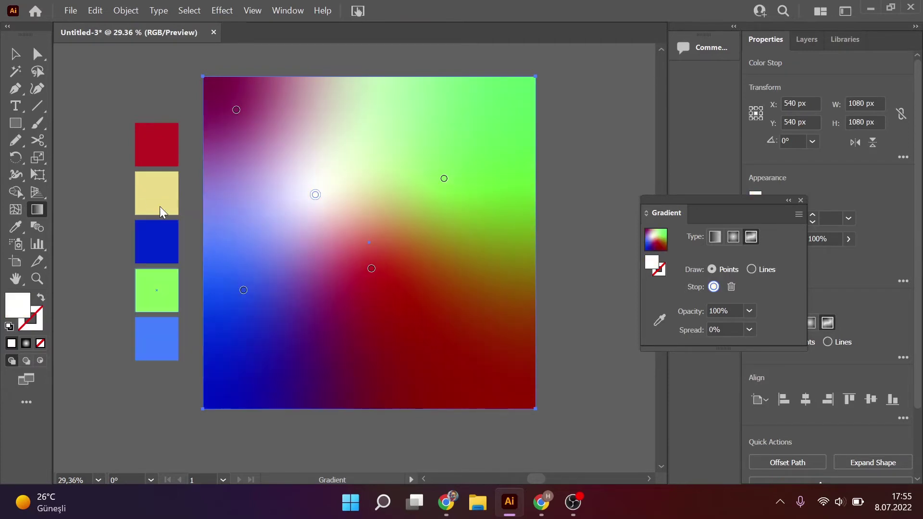
pyautogui.click(16, 55)
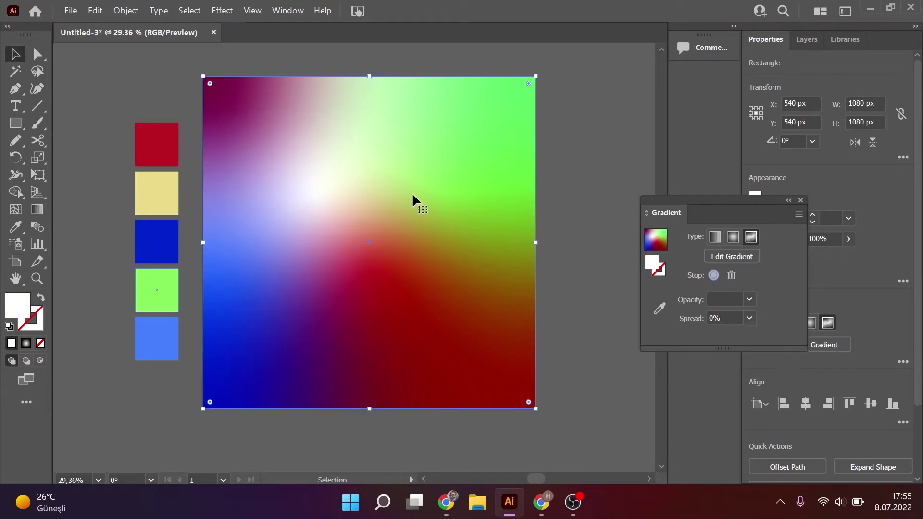
# - Deselect the gradient square and close the Gradient panel
pyautogui.click(546, 240)
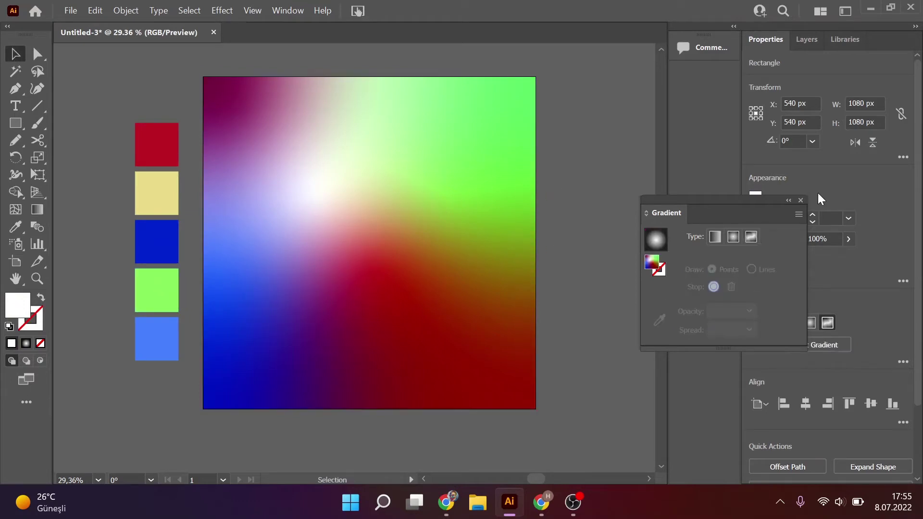
pyautogui.click(800, 201)
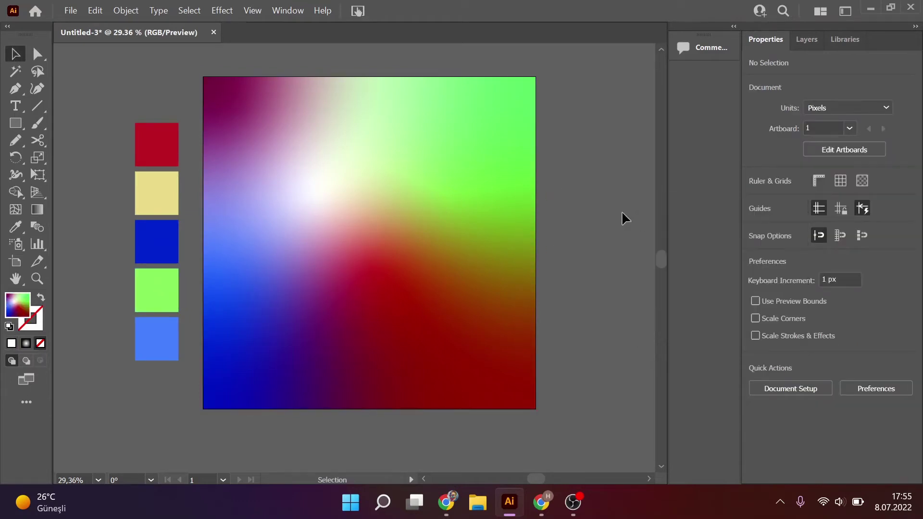
pyautogui.click(495, 221)
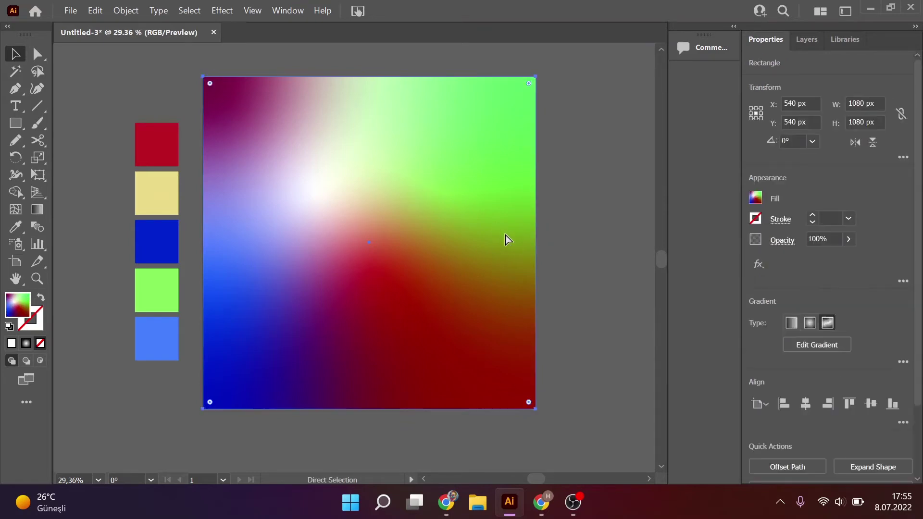
pyautogui.click(544, 267)
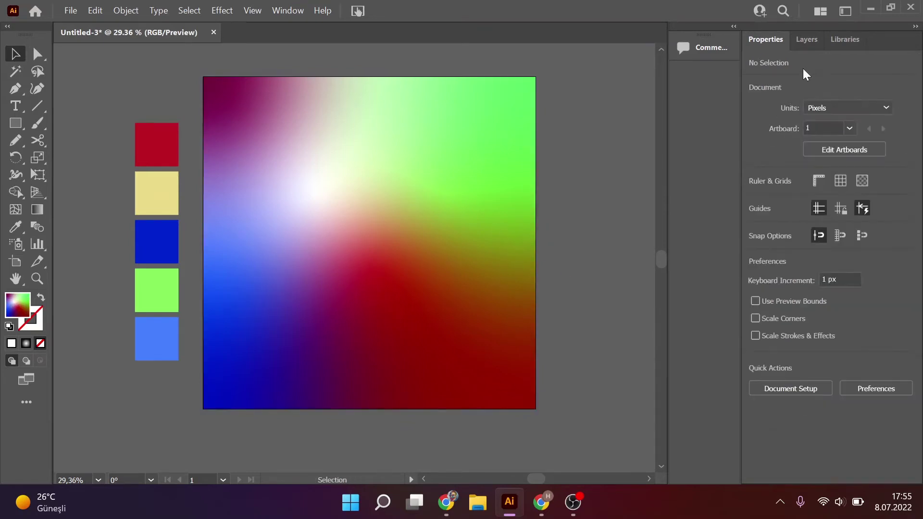
# - Show the Layers panel and expand then collapse Layer 1
pyautogui.click(807, 41)
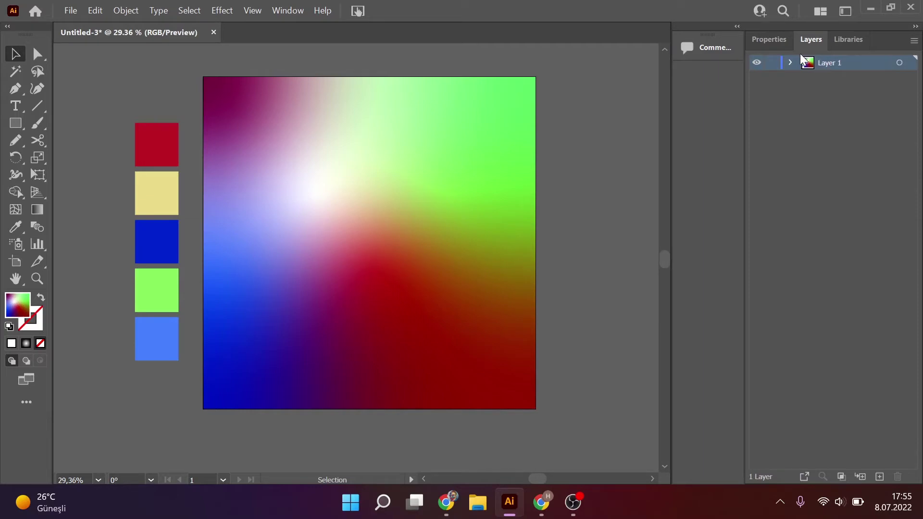
pyautogui.click(791, 63)
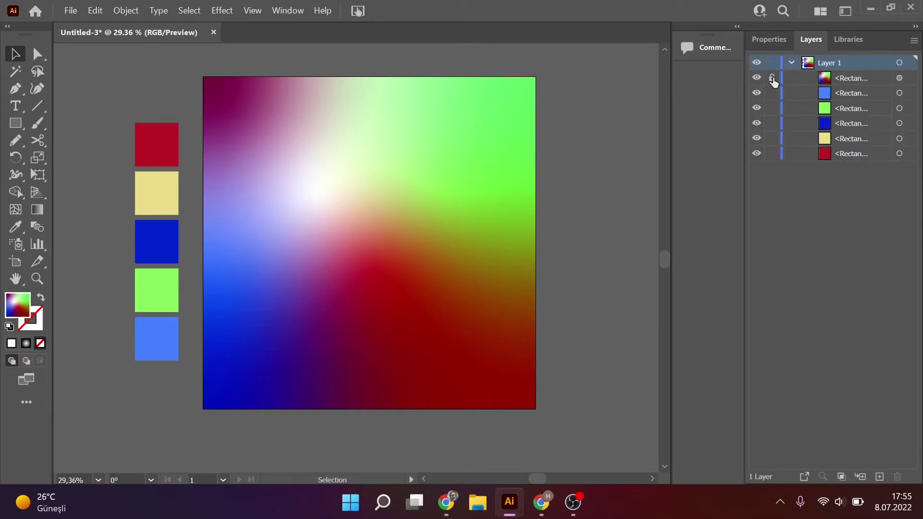
pyautogui.click(792, 64)
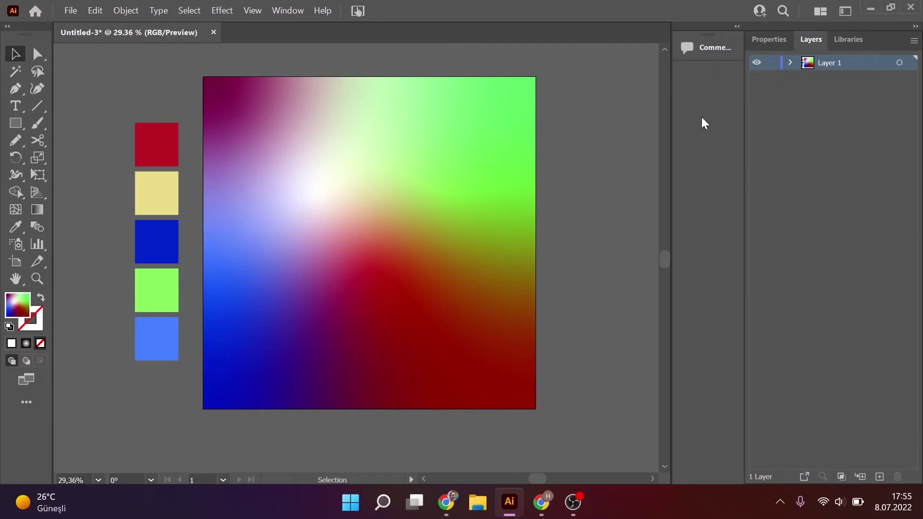
# - Draw a 1080 x 1080 px rectangle exactly covering the artboard
pyautogui.press('m')
pyautogui.moveTo(202, 76); pyautogui.dragTo(534, 409)
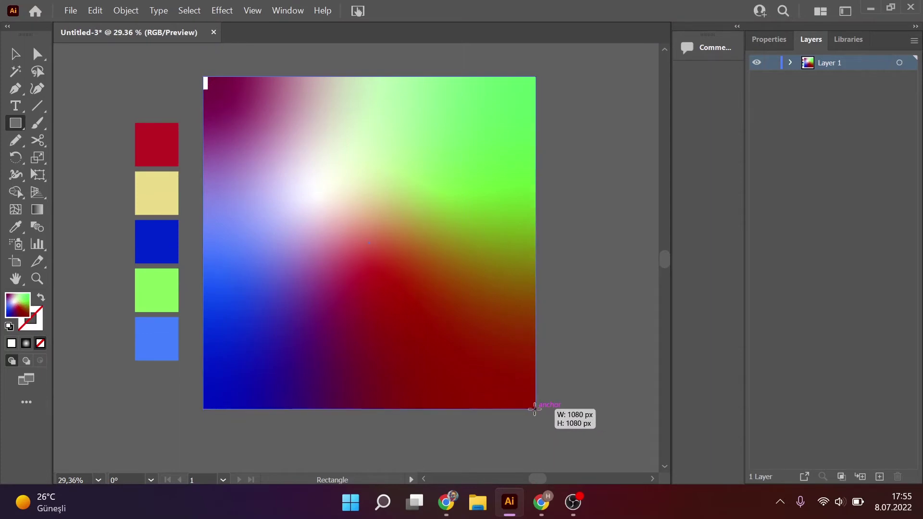
pyautogui.moveTo(534, 410); pyautogui.dragTo(538, 409)
pyautogui.press('v')
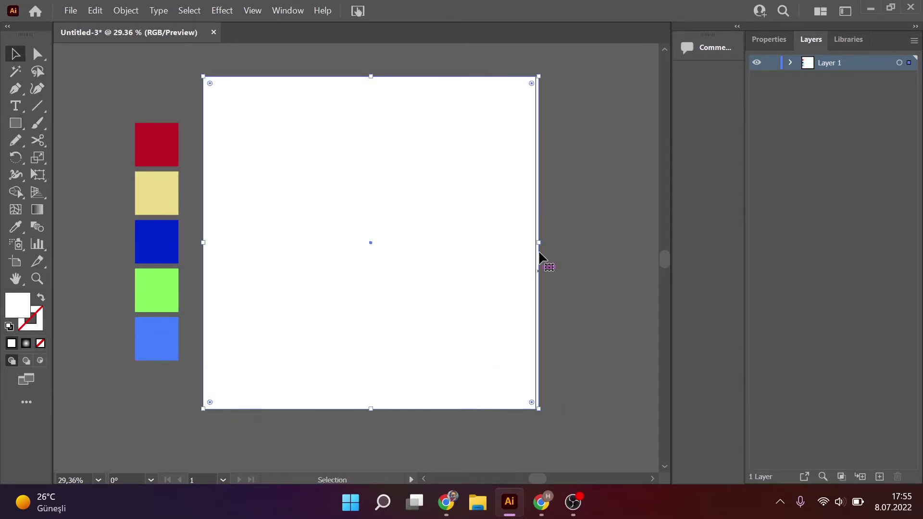
pyautogui.moveTo(539, 243); pyautogui.dragTo(536, 243)
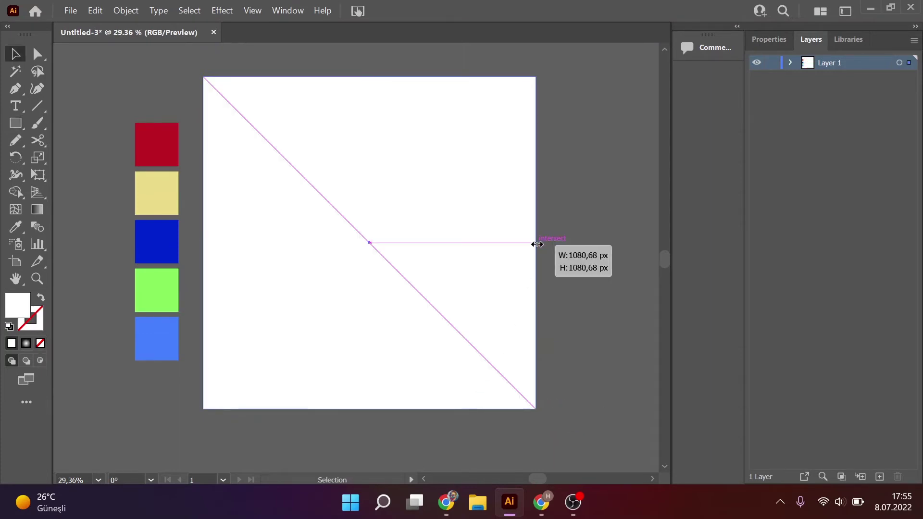
# - Fill the new rectangle with light grey from the Fill swatches
pyautogui.click(768, 38)
pyautogui.click(756, 198)
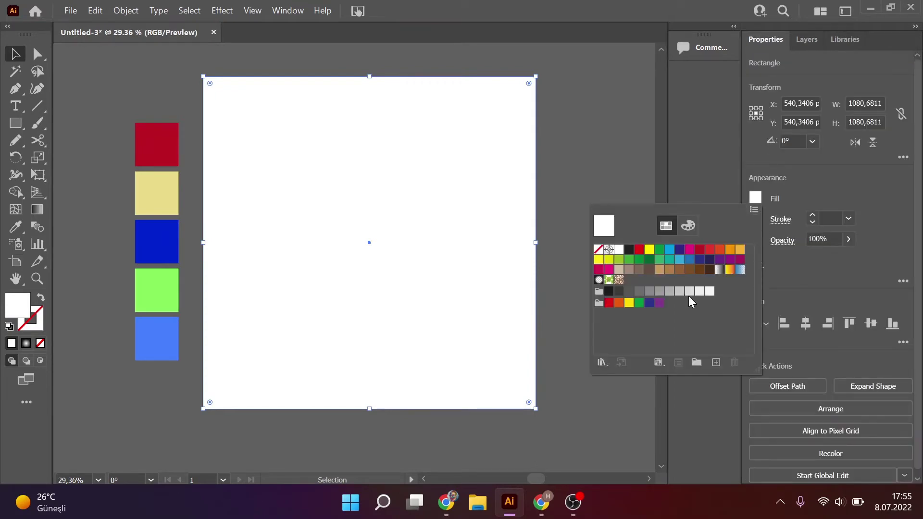
pyautogui.click(660, 291)
pyautogui.click(670, 292)
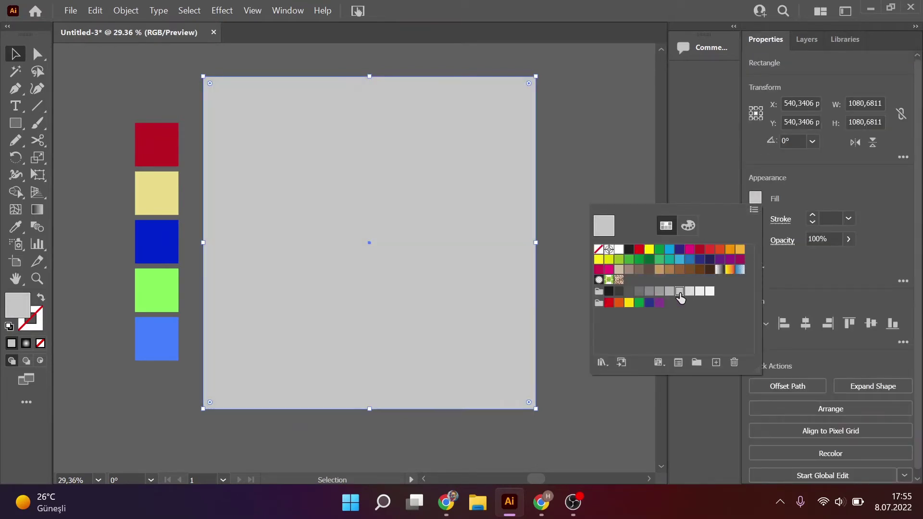
pyautogui.click(598, 178)
pyautogui.click(487, 200)
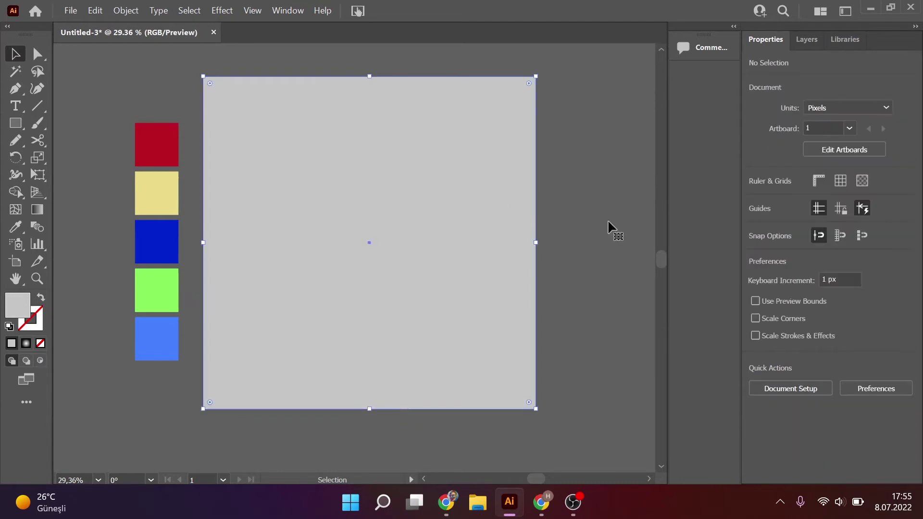
pyautogui.click(753, 265)
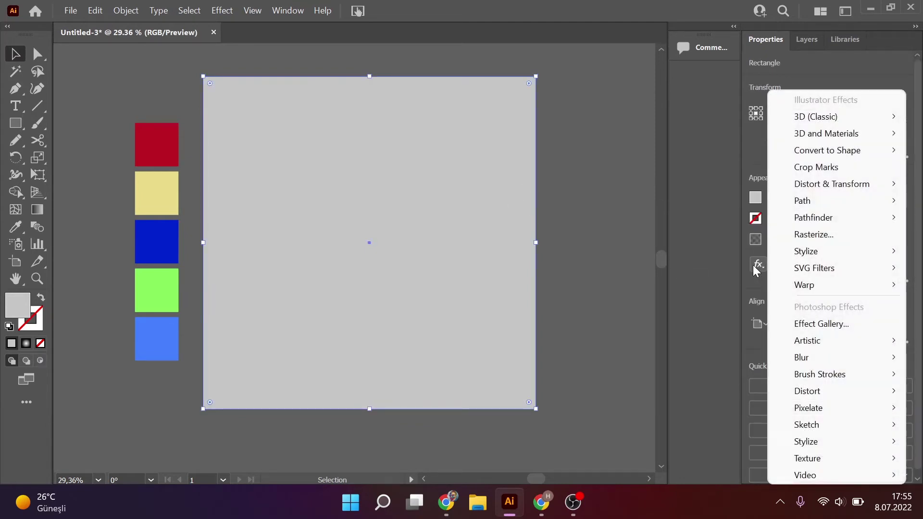
# - Apply Effect > Texture > Grain (Intensity 40, Contrast 50, Regular) to the grey rectangle
pyautogui.click(226, 9)
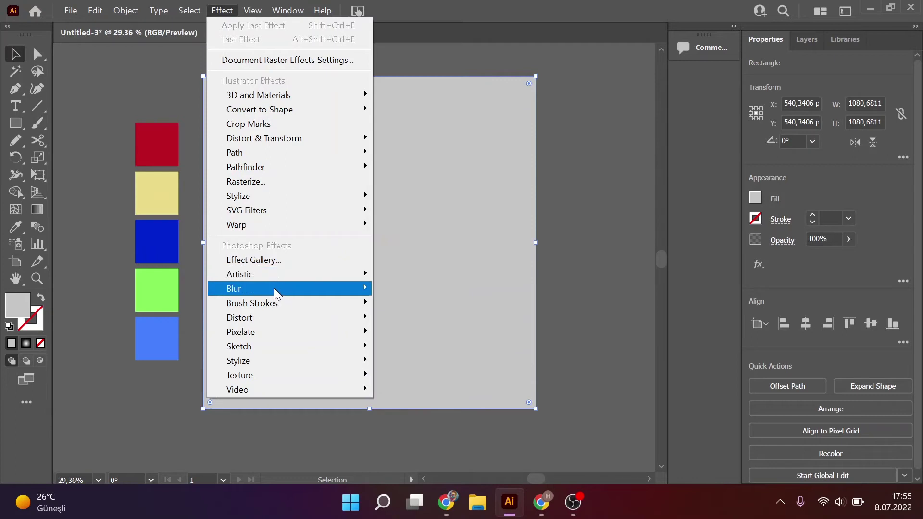
pyautogui.moveTo(239, 375)
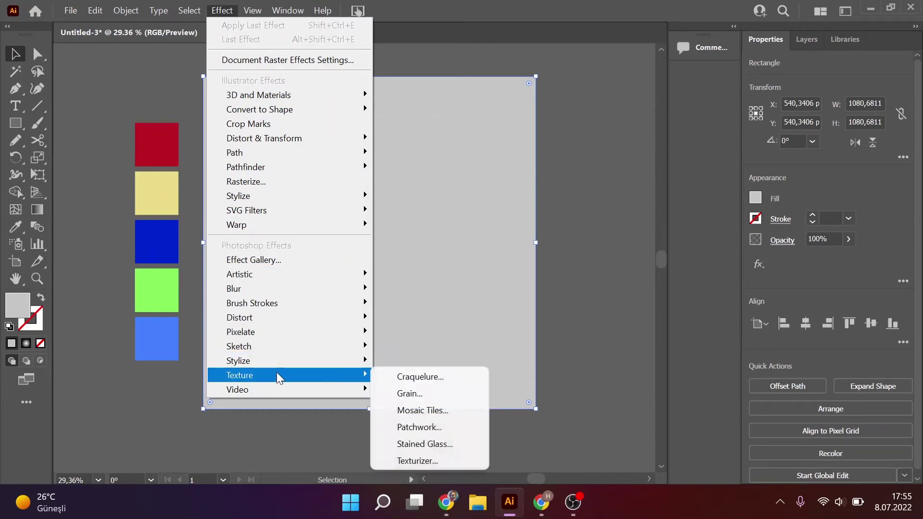
pyautogui.click(410, 393)
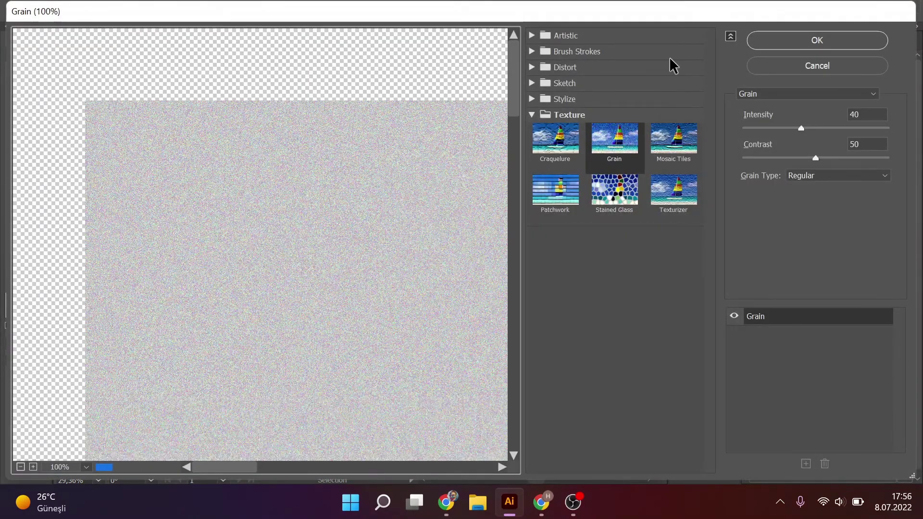
pyautogui.click(798, 52)
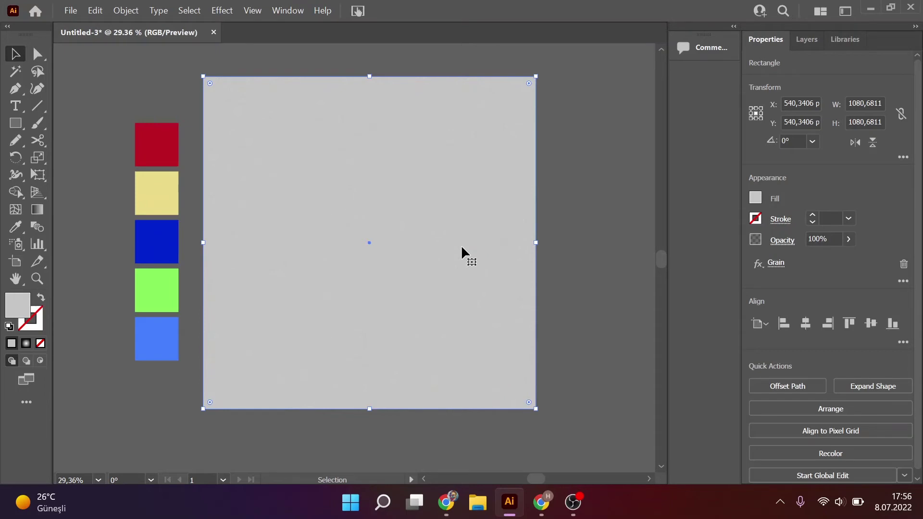
pyautogui.press('z')
pyautogui.moveTo(462, 239)
pyautogui.mouseDown()
pyautogui.moveTo(589, 274)
pyautogui.moveTo(680, 245)
pyautogui.moveTo(503, 239)
pyautogui.moveTo(619, 247)
pyautogui.moveTo(469, 272)
pyautogui.moveTo(398, 268)
pyautogui.moveTo(467, 262)
pyautogui.mouseUp()
pyautogui.press('space')
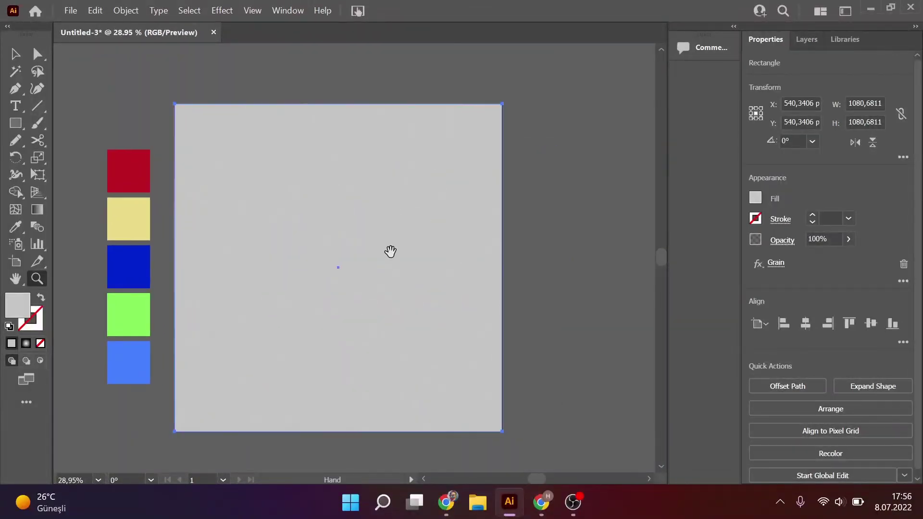
pyautogui.moveTo(390, 251); pyautogui.dragTo(418, 243)
pyautogui.press('v')
pyautogui.click(312, 90)
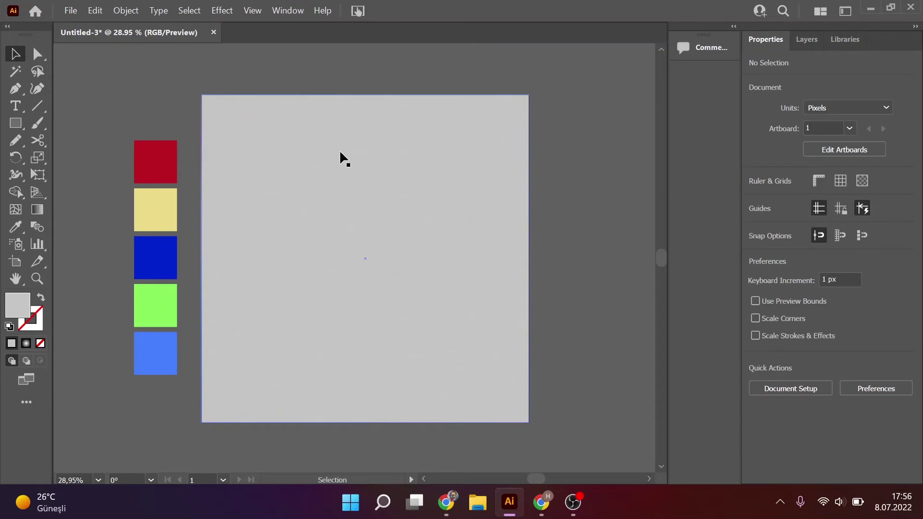
pyautogui.moveTo(340, 158); pyautogui.dragTo(433, 161)
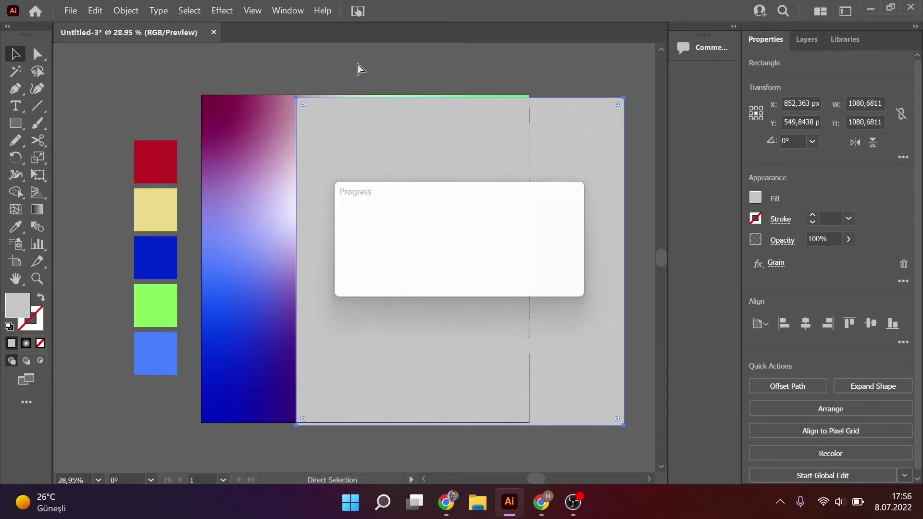
pyautogui.hotkey('ctrl', 'z')
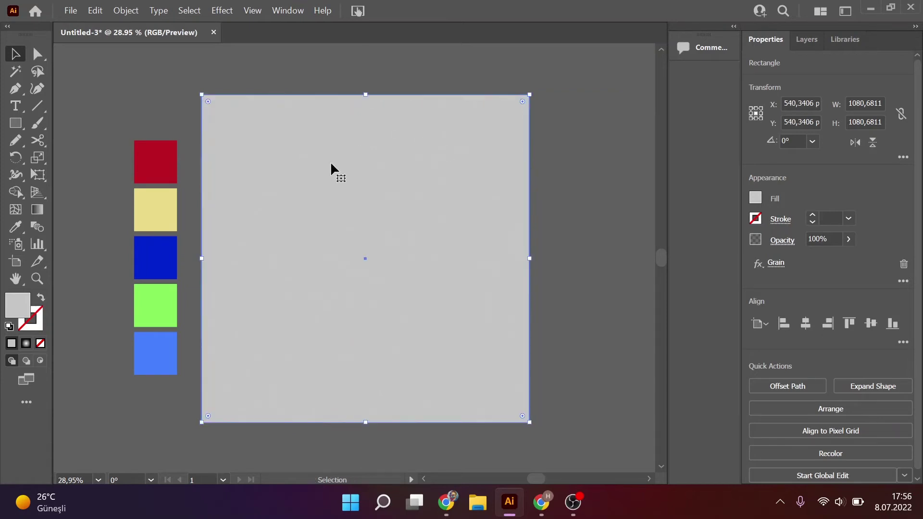
# - Set the grainy grey square's blend mode to Overlay
pyautogui.click(756, 203)
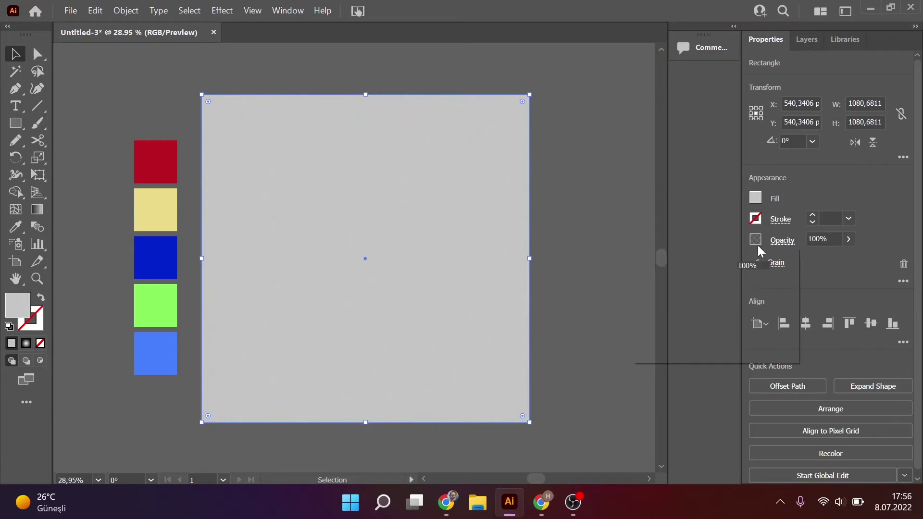
pyautogui.click(782, 241)
pyautogui.click(695, 266)
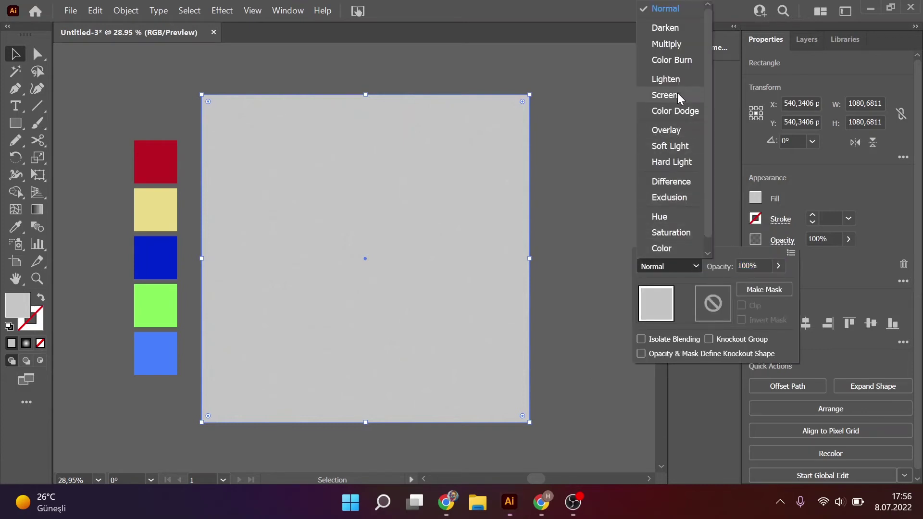
pyautogui.press('Escape')
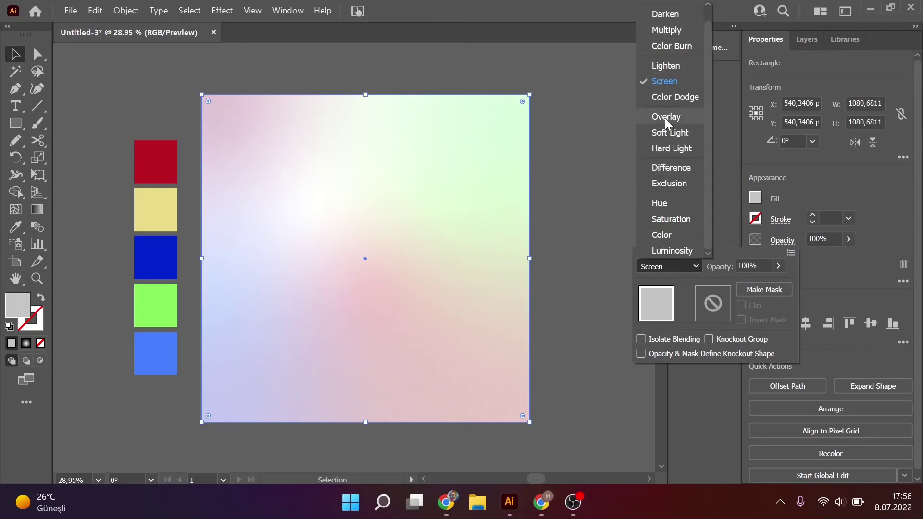
pyautogui.press('Escape')
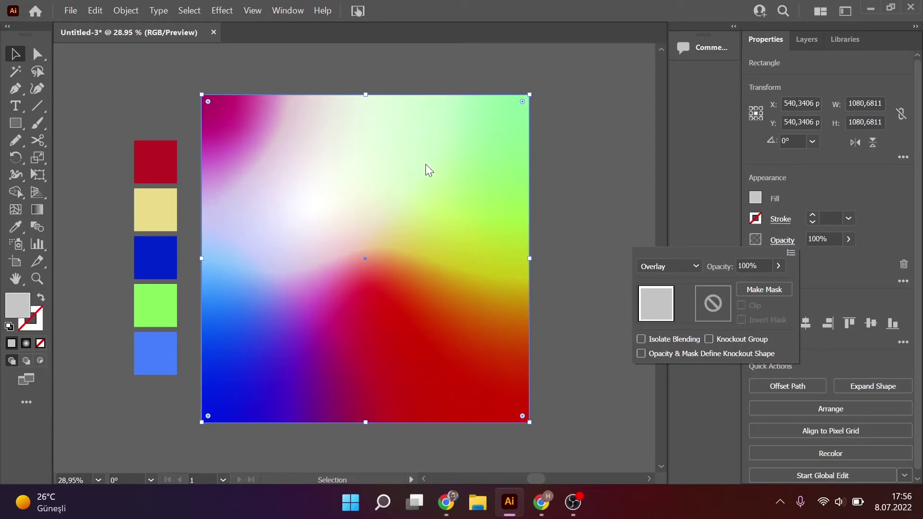
# - Zoom in to inspect the grain over the gradient, then zoom back out
pyautogui.click(567, 192)
pyautogui.press('z')
pyautogui.moveTo(481, 284); pyautogui.dragTo(557, 262)
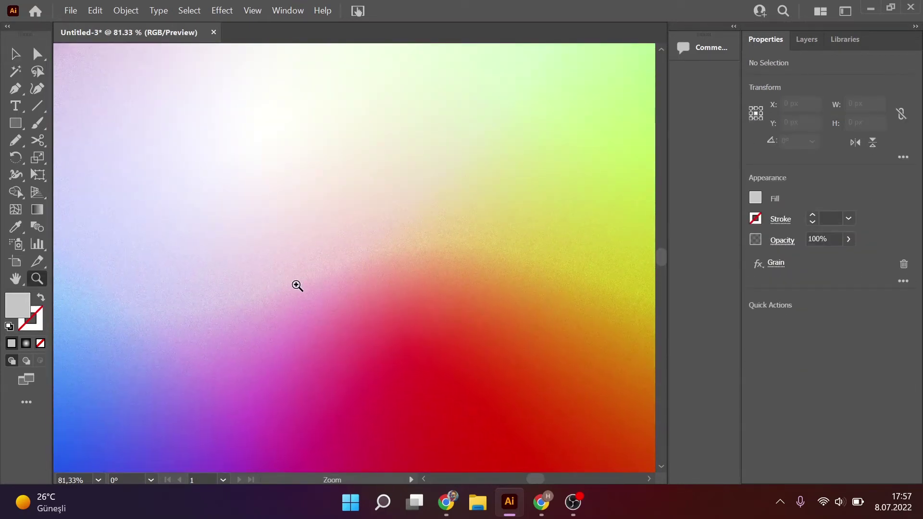
pyautogui.scroll(-5, 349, 307)
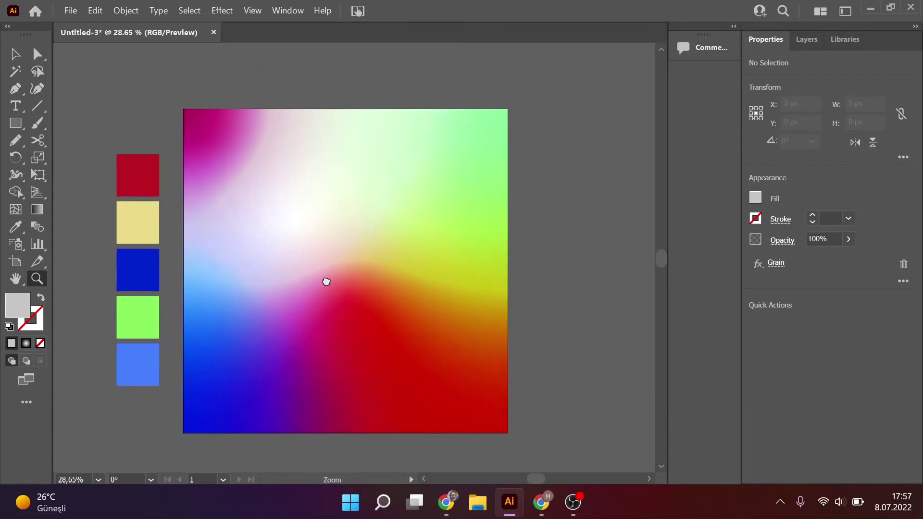
pyautogui.press('v')
pyautogui.moveTo(538, 247); pyautogui.dragTo(505, 220)
# - Discard a stray text frame and create a new two-line text object beside the artboard
pyautogui.press('t')
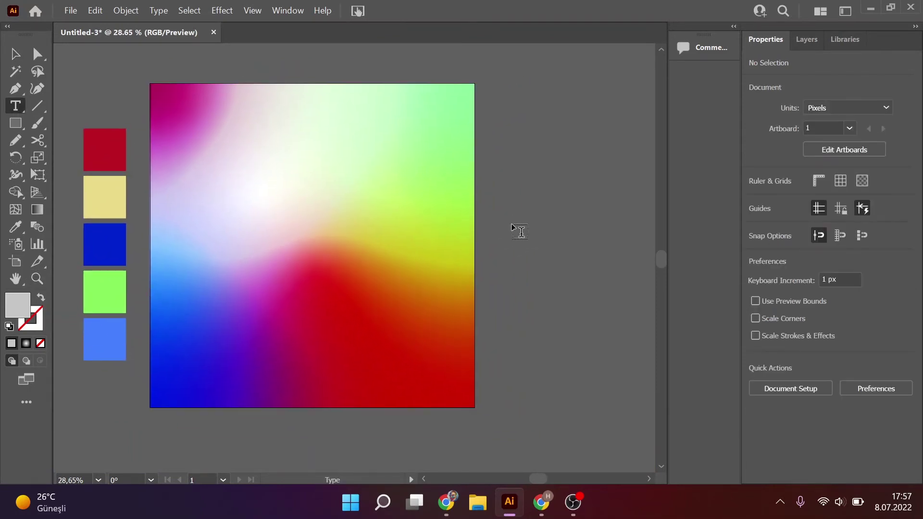
pyautogui.click(513, 247)
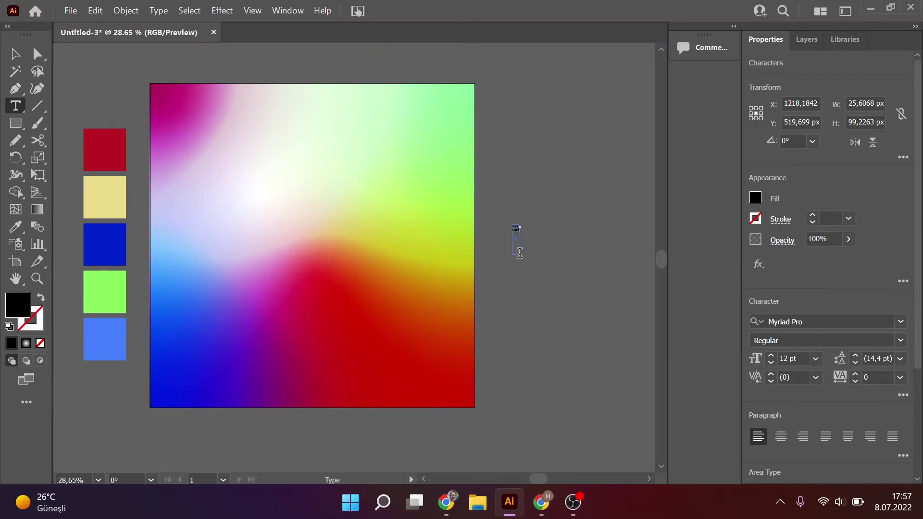
pyautogui.click(15, 54)
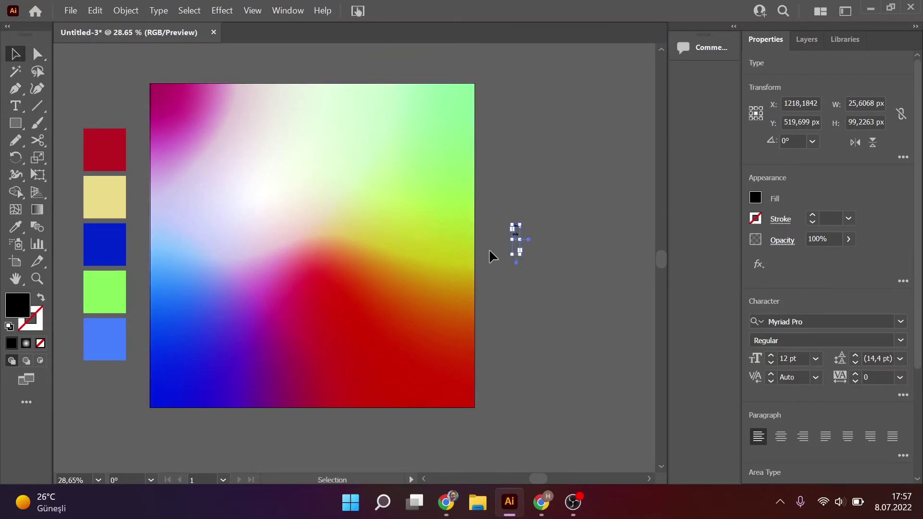
pyautogui.moveTo(523, 258); pyautogui.dragTo(558, 401)
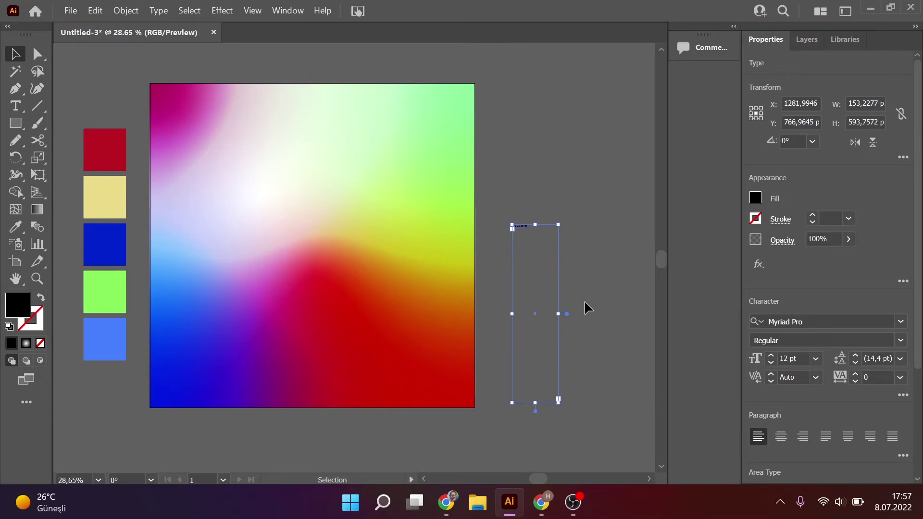
pyautogui.press('Delete')
pyautogui.press('t')
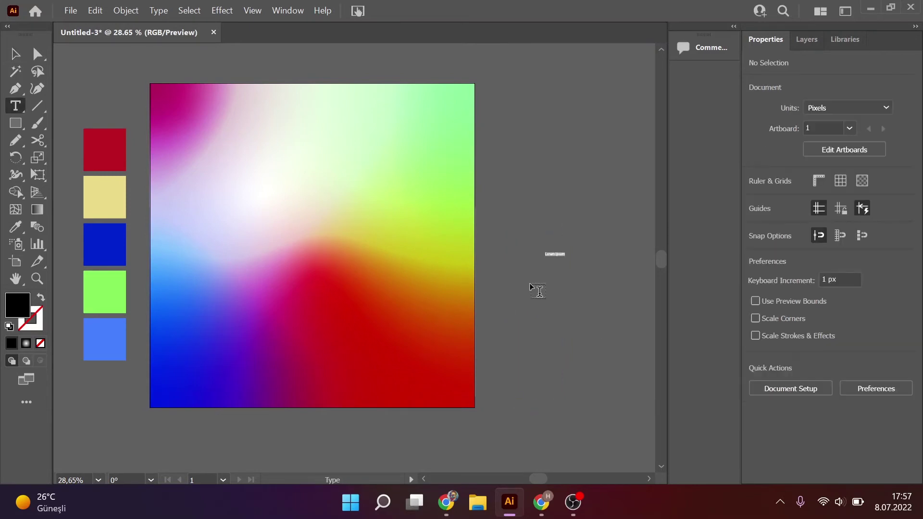
pyautogui.click(541, 255)
pyautogui.press('Return')
pyautogui.write('1234')
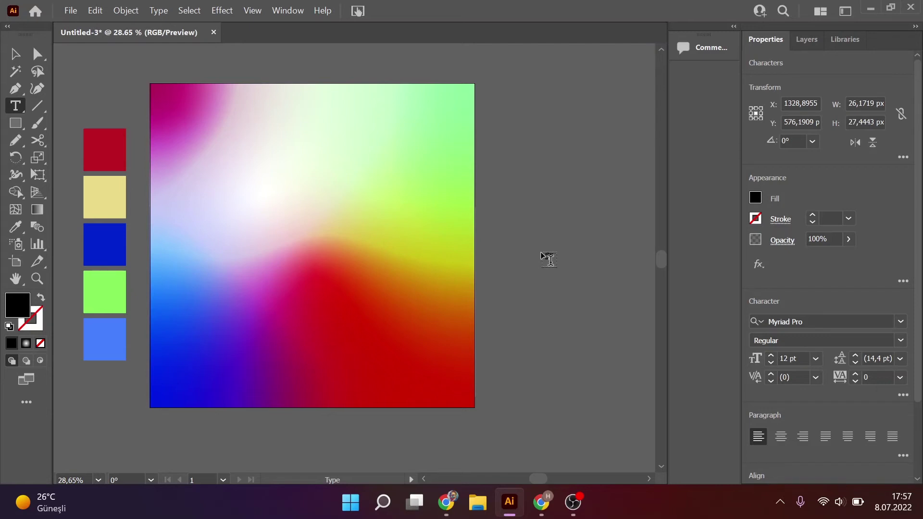
# - Scale the text up to about 270 pt, centre-align it, and place it over the square
pyautogui.click(16, 54)
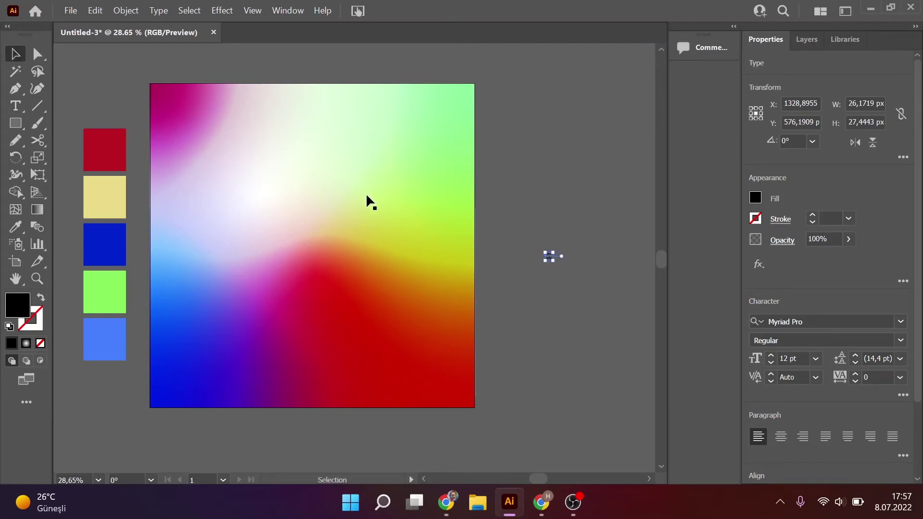
pyautogui.moveTo(543, 264)
pyautogui.mouseDown()
pyautogui.moveTo(264, 402)
pyautogui.moveTo(412, 391)
pyautogui.mouseUp()
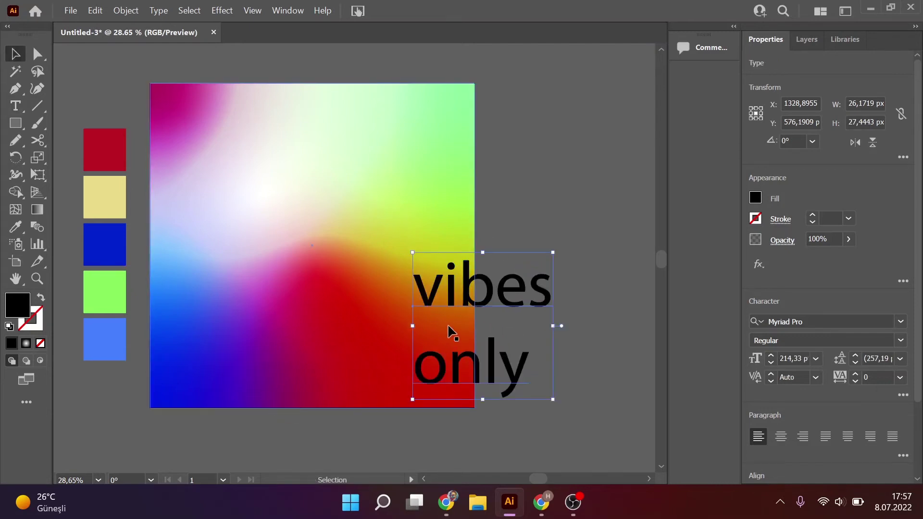
pyautogui.moveTo(465, 281); pyautogui.dragTo(301, 202)
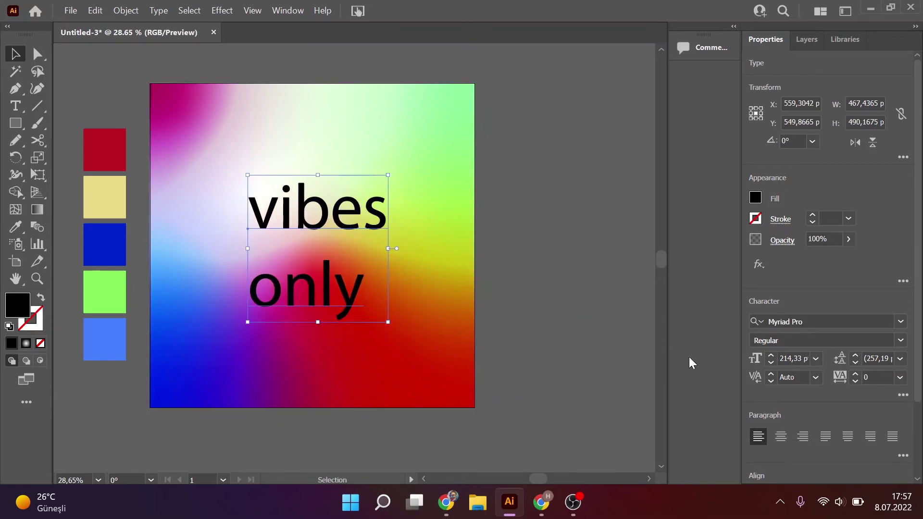
pyautogui.click(779, 436)
pyautogui.moveTo(286, 237)
pyautogui.mouseDown()
pyautogui.moveTo(350, 217)
pyautogui.moveTo(388, 241)
pyautogui.moveTo(422, 249)
pyautogui.moveTo(423, 238)
pyautogui.mouseUp()
pyautogui.moveTo(377, 212); pyautogui.dragTo(362, 224)
# - Set the 'vibes only' text to the NewYork font with a white fill
pyautogui.click(800, 322)
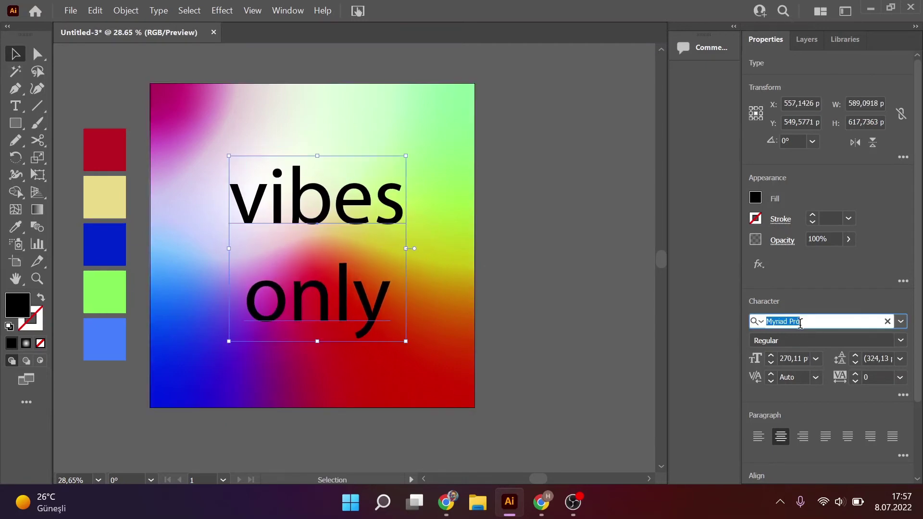
pyautogui.write('newyork')
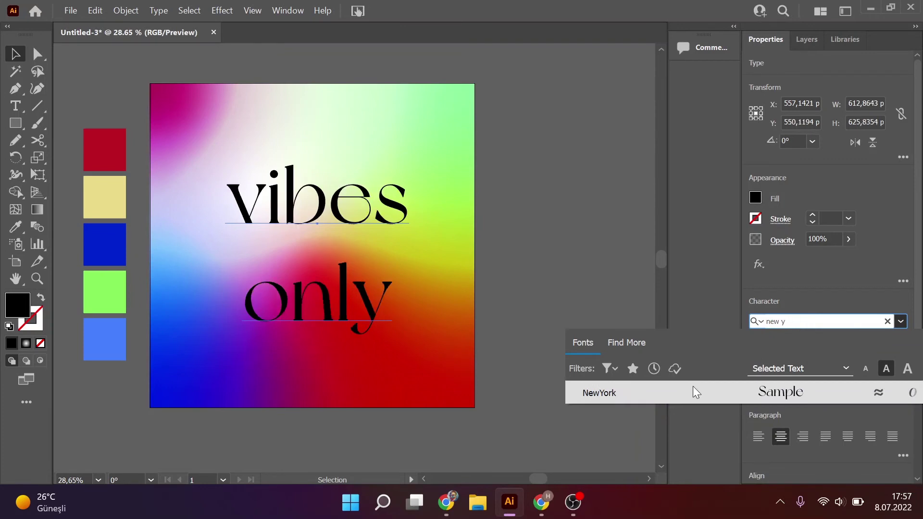
pyautogui.click(693, 390)
pyautogui.moveTo(394, 218); pyautogui.dragTo(398, 224)
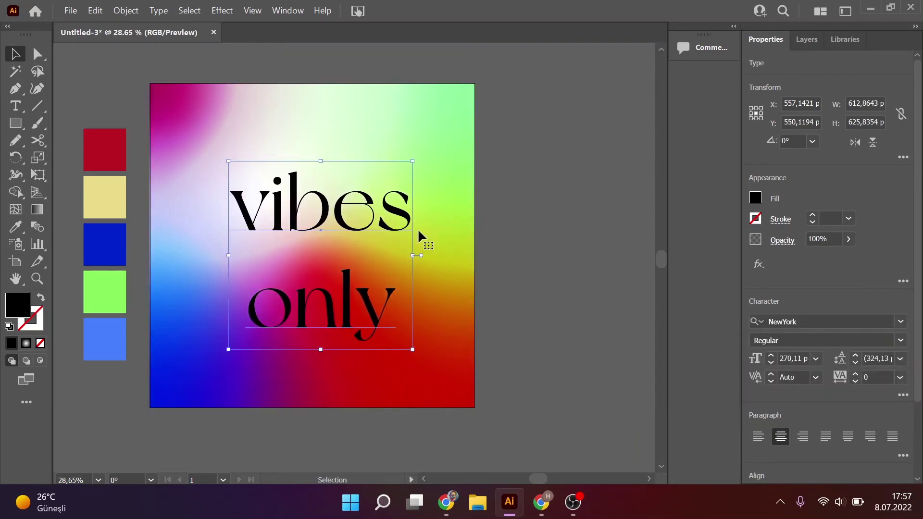
pyautogui.click(753, 201)
pyautogui.click(624, 248)
# - Convert the white 'vibes only' text to outlines and nudge it right
pyautogui.click(544, 251)
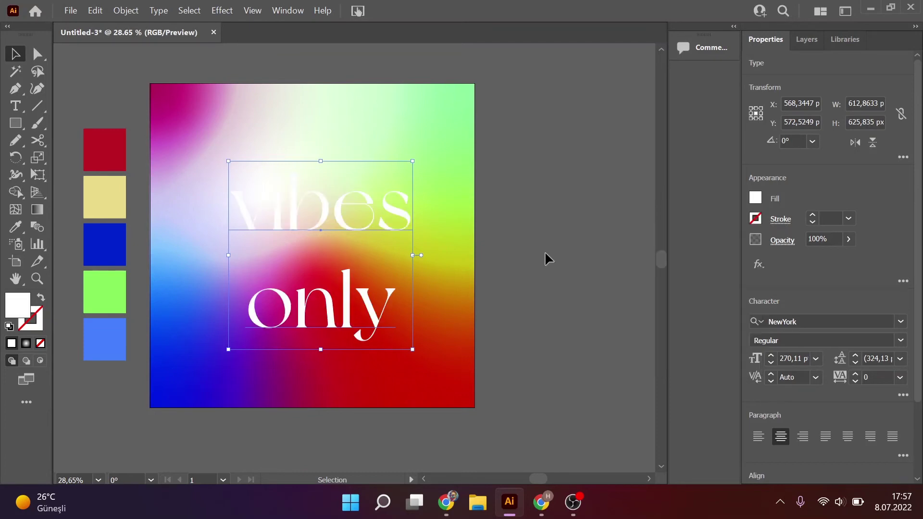
pyautogui.click(396, 221)
pyautogui.rightClick(375, 223)
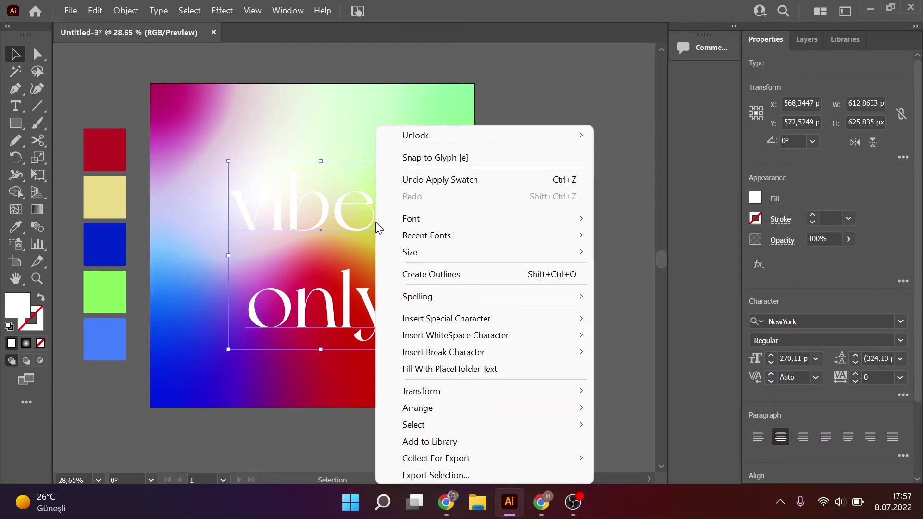
pyautogui.click(423, 274)
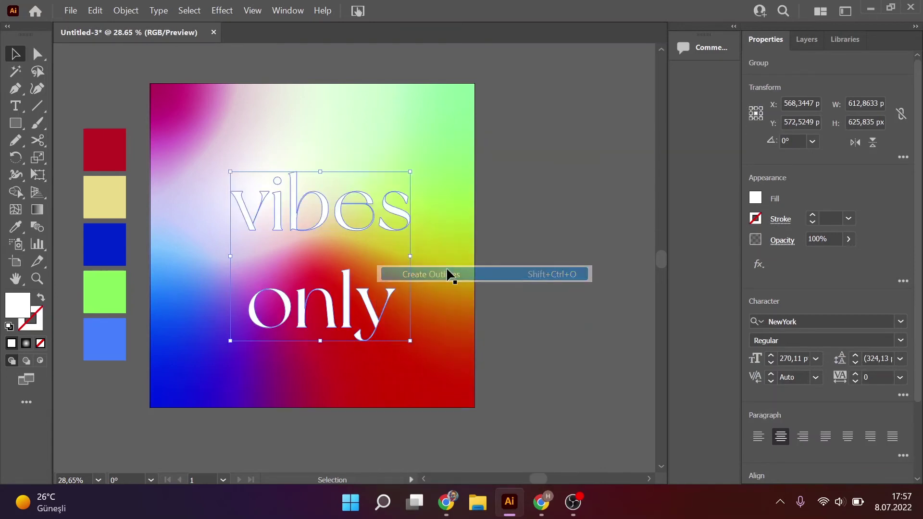
pyautogui.click(503, 233)
pyautogui.moveTo(400, 218); pyautogui.dragTo(426, 205)
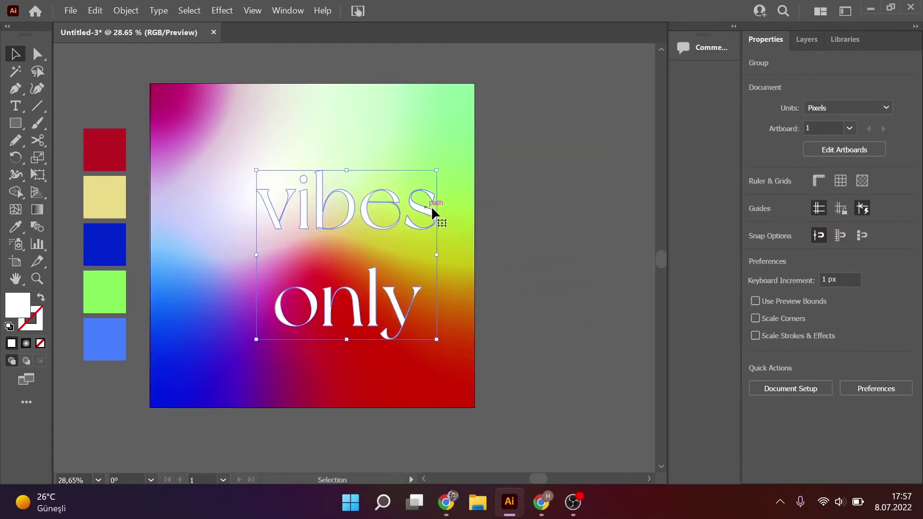
# - Undo the outlining and place a duplicate of the text beside the artboard
pyautogui.hotkey('ctrl', 'z')
pyautogui.hotkey('ctrl', 'z')
pyautogui.click(416, 227)
pyautogui.moveTo(421, 222); pyautogui.dragTo(623, 216)
pyautogui.moveTo(538, 196); pyautogui.dragTo(546, 158)
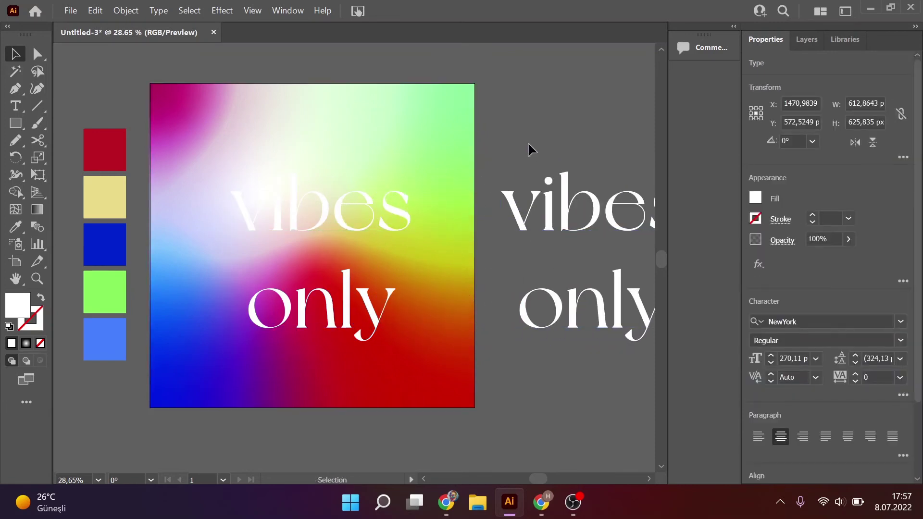
pyautogui.click(528, 143)
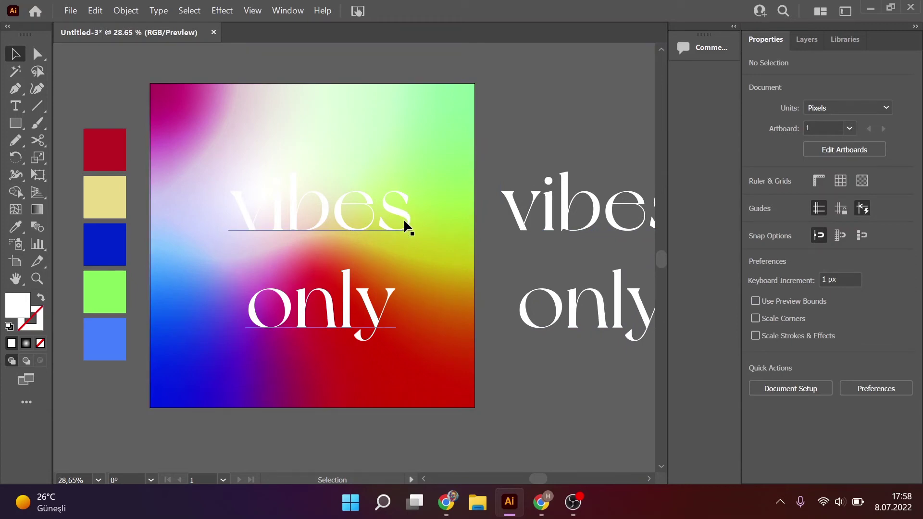
# - Convert the original 'vibes only' text on the square to outlines and select the group
pyautogui.click(403, 218)
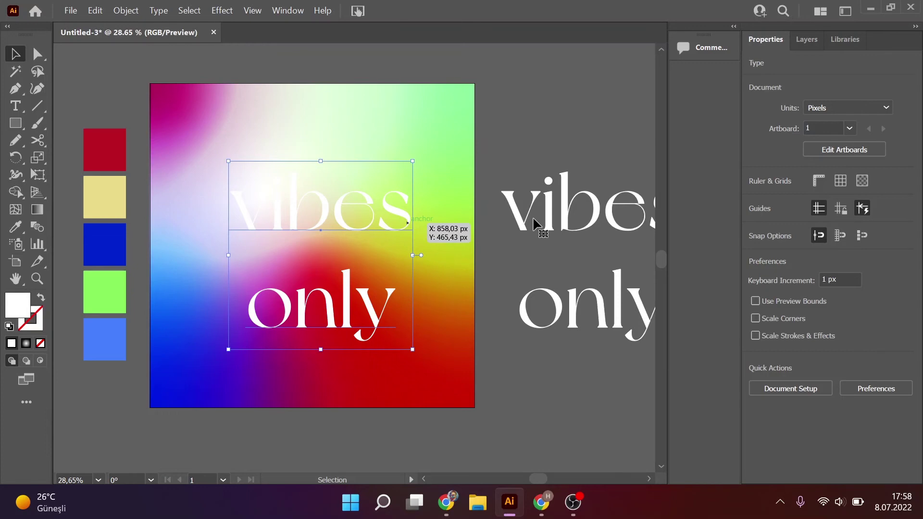
pyautogui.rightClick(388, 218)
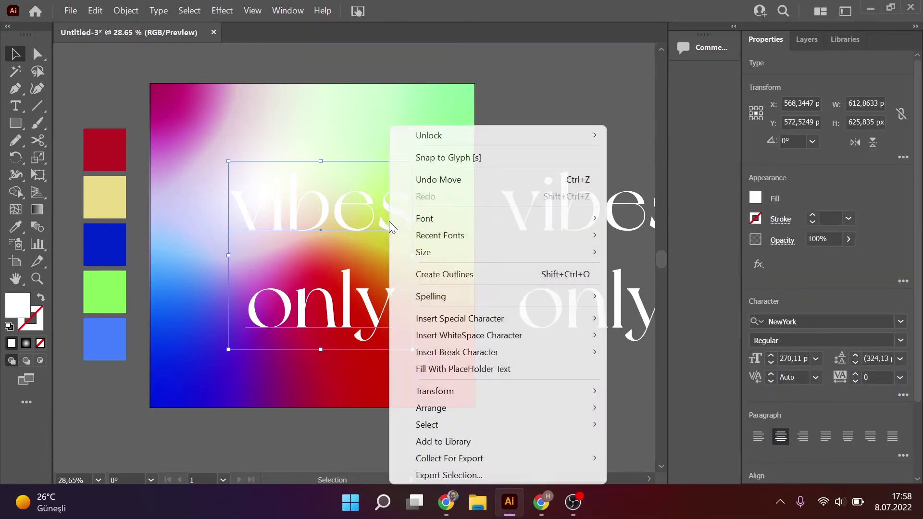
pyautogui.click(434, 269)
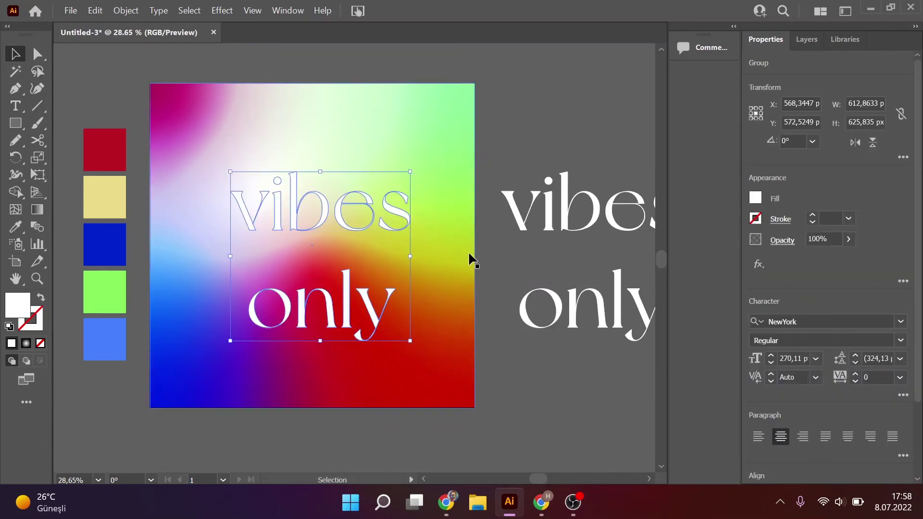
pyautogui.click(398, 218)
pyautogui.click(758, 264)
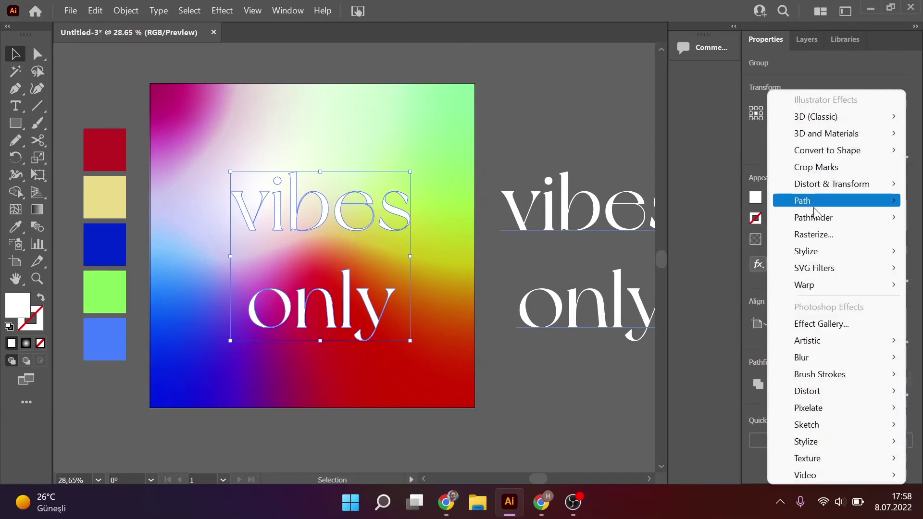
pyautogui.moveTo(837, 251)
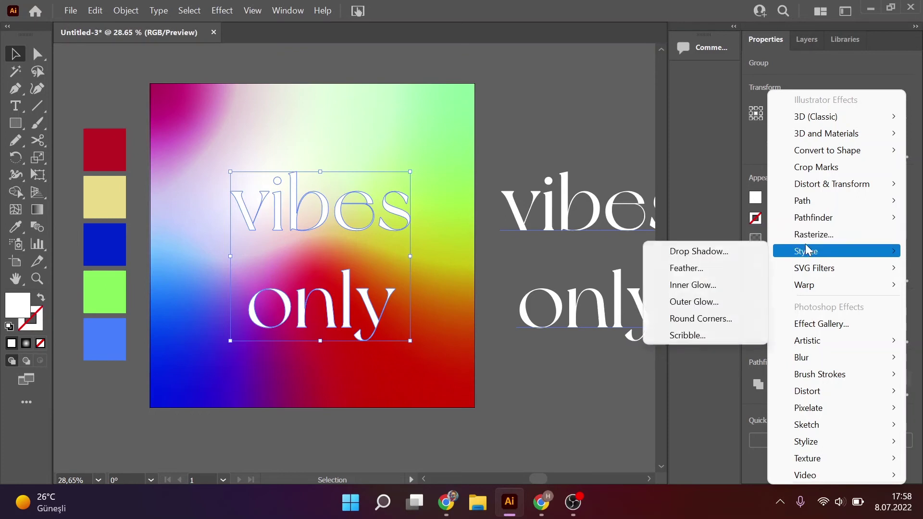
# - Apply an Outer Glow to the lettering and zoom in to check it
pyautogui.click(717, 305)
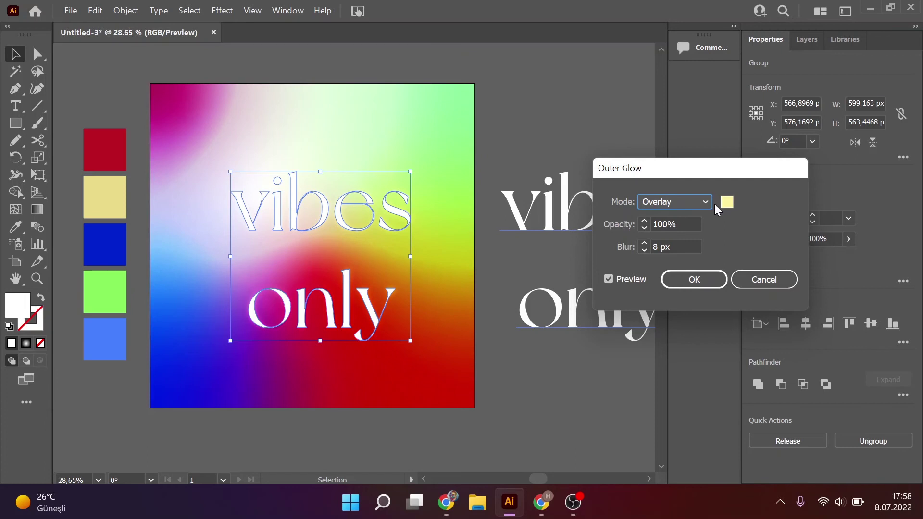
pyautogui.click(667, 279)
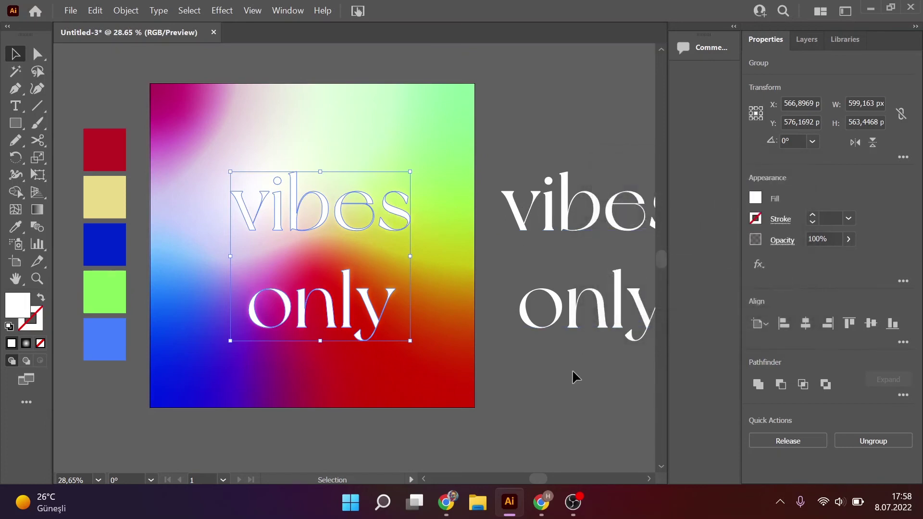
pyautogui.click(573, 368)
pyautogui.press('z')
pyautogui.moveTo(350, 233); pyautogui.dragTo(433, 202)
pyautogui.press('v')
pyautogui.click(475, 181)
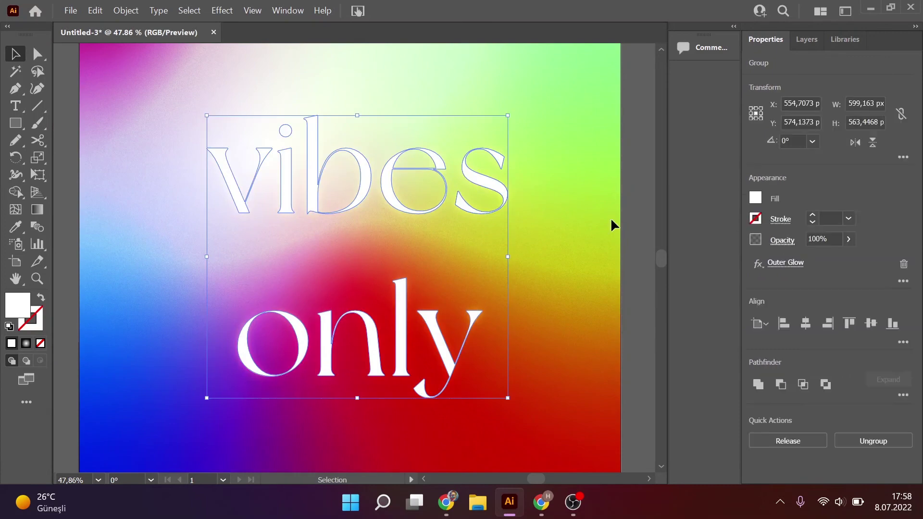
# - Adjust the Outer Glow to Overlay, pale yellow FFF4A1, 100% opacity, 8 px blur
pyautogui.click(786, 265)
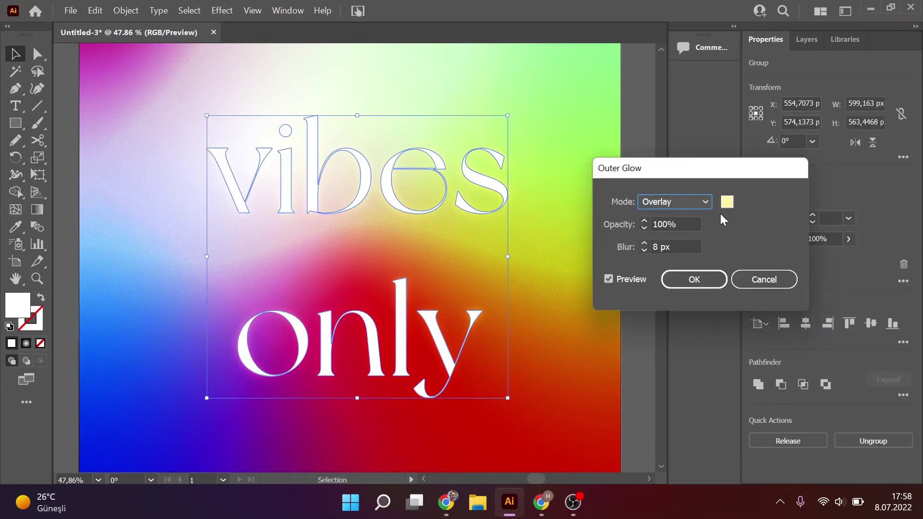
pyautogui.click(728, 203)
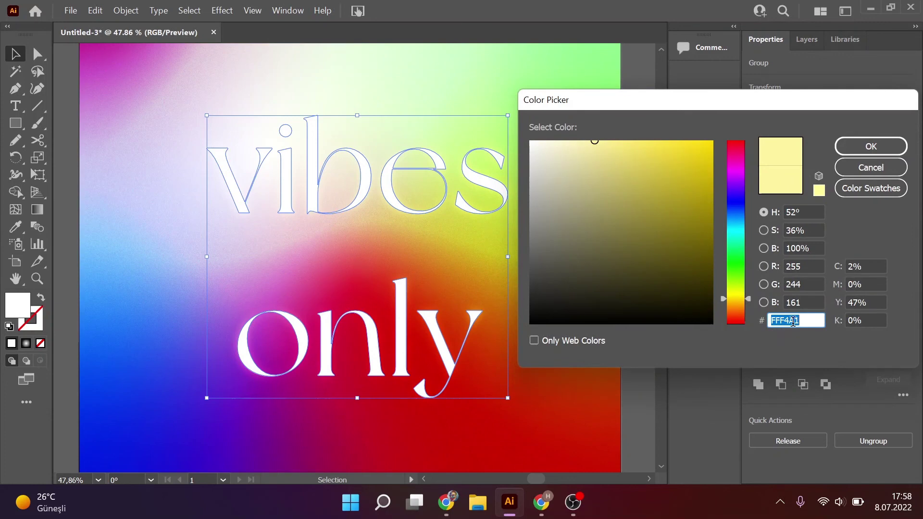
pyautogui.click(850, 172)
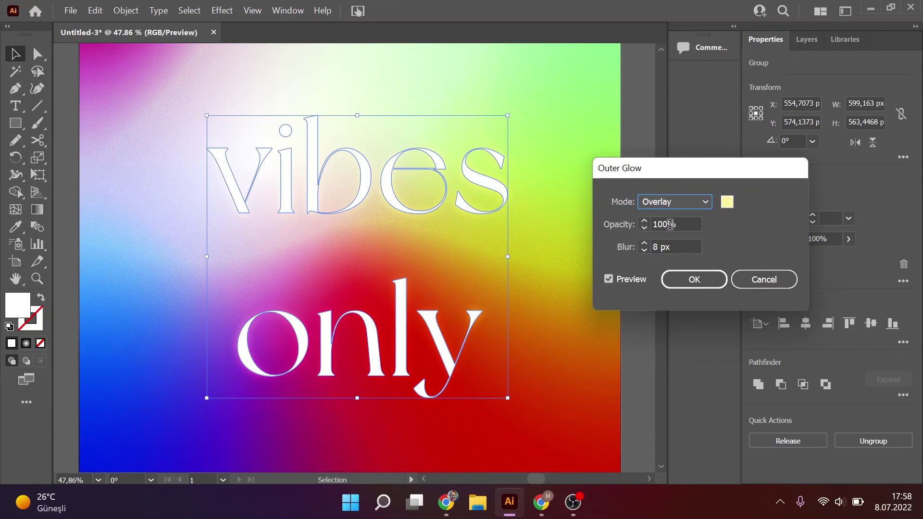
pyautogui.click(682, 270)
pyautogui.hotkey('ctrl', 'h')
pyautogui.click(494, 226)
pyautogui.click(498, 204)
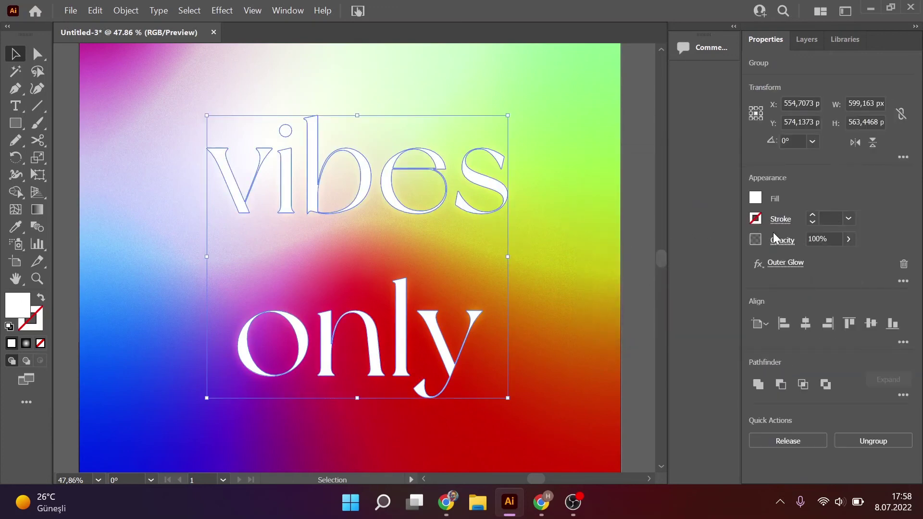
# - Set the lettering's blend mode to Soft Light and zoom out to the whole square
pyautogui.click(776, 240)
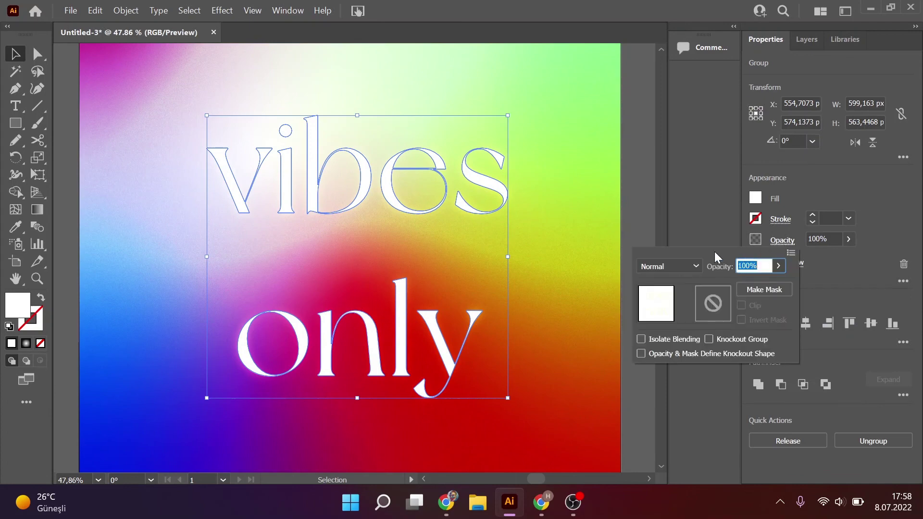
pyautogui.click(689, 262)
pyautogui.press('Escape')
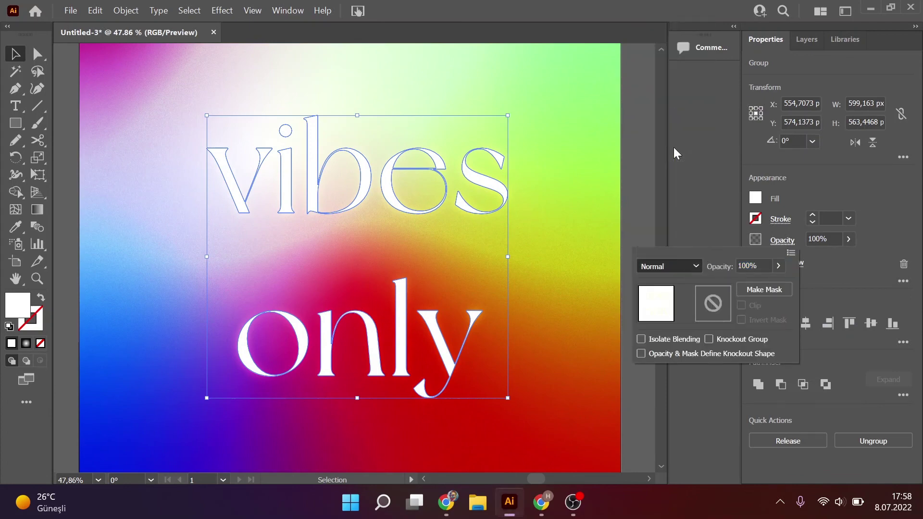
pyautogui.press('Down')
pyautogui.press('Down')
pyautogui.press('Down')
pyautogui.press('Return')
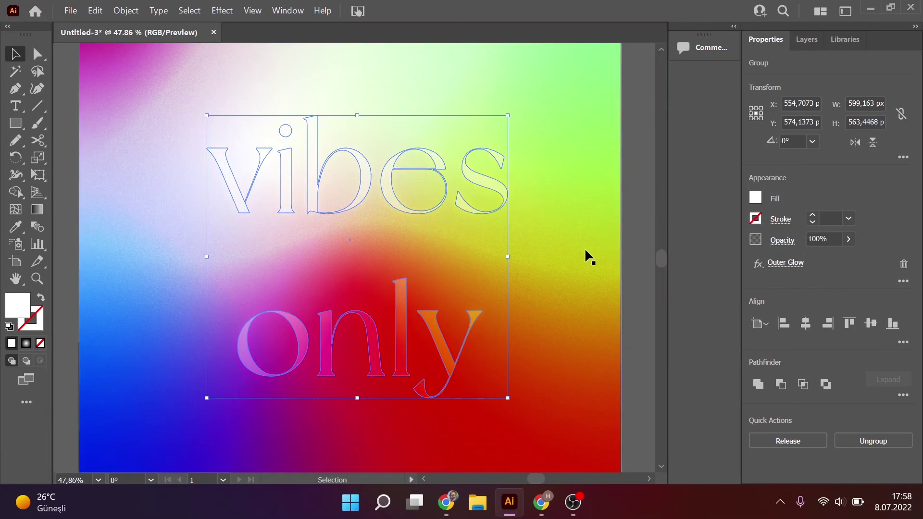
pyautogui.click(649, 222)
pyautogui.press('z')
pyautogui.moveTo(588, 267); pyautogui.dragTo(444, 278)
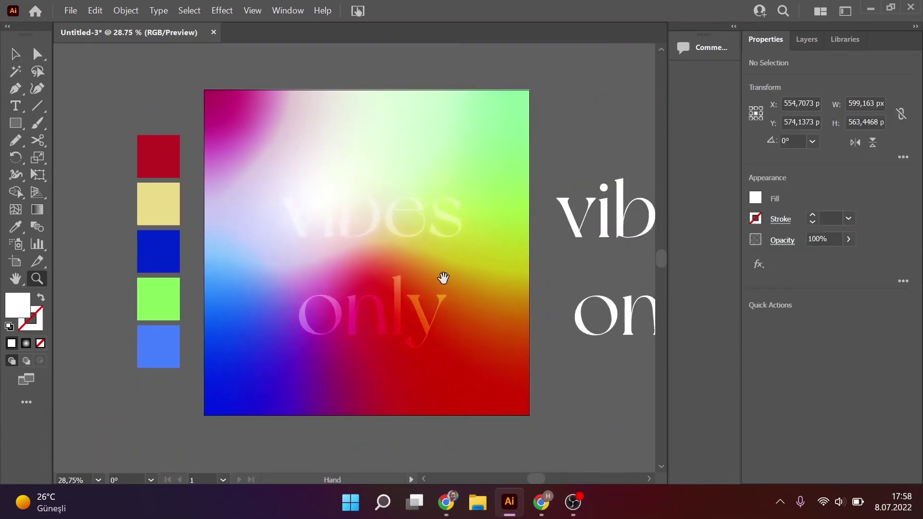
# - Reposition the blended 'vibes only' text toward the centre of the square
pyautogui.click(443, 278)
pyautogui.keyDown('alt'); pyautogui.click(431, 276); pyautogui.keyUp('alt')
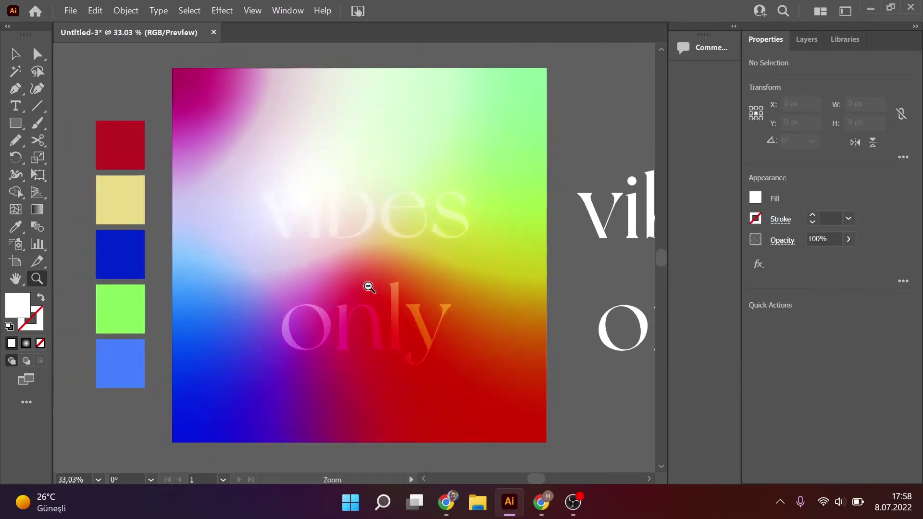
pyautogui.press('v')
pyautogui.moveTo(404, 309); pyautogui.dragTo(471, 389)
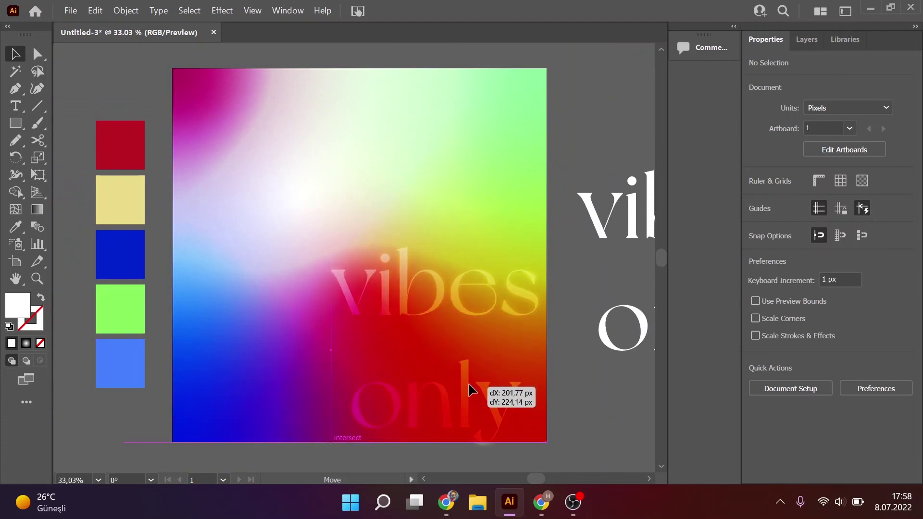
pyautogui.moveTo(472, 390); pyautogui.dragTo(548, 375)
pyautogui.moveTo(510, 284); pyautogui.dragTo(619, 297)
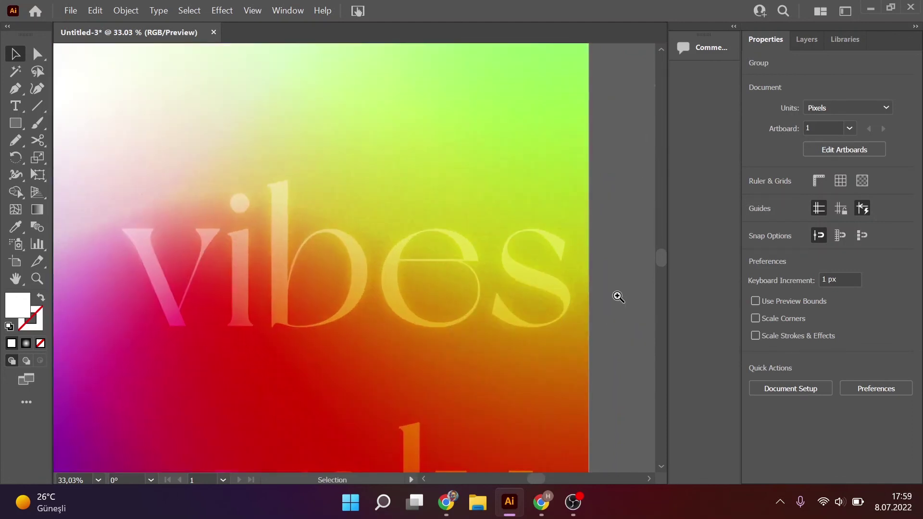
pyautogui.click(505, 239)
pyautogui.scroll(-3, 428, 289)
pyautogui.scroll(-2, 448, 303)
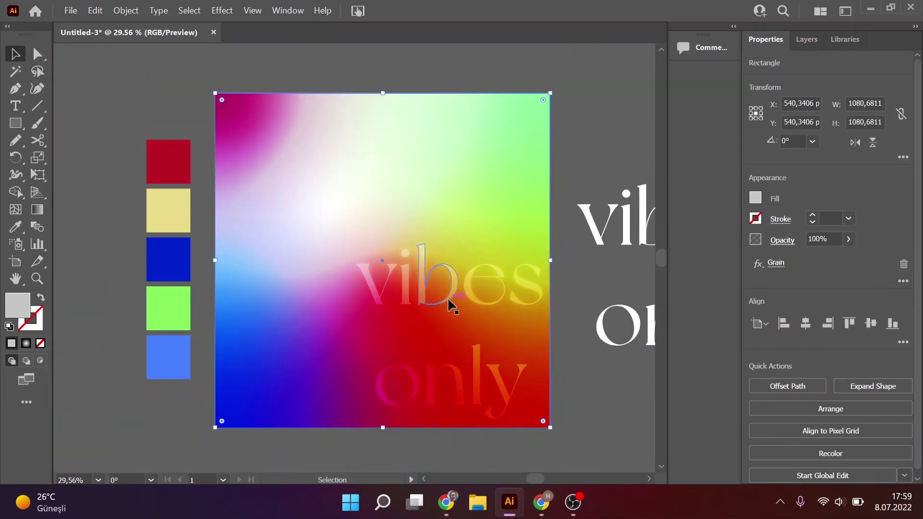
pyautogui.moveTo(452, 298)
pyautogui.mouseDown()
pyautogui.moveTo(290, 349)
pyautogui.moveTo(370, 203)
pyautogui.mouseUp()
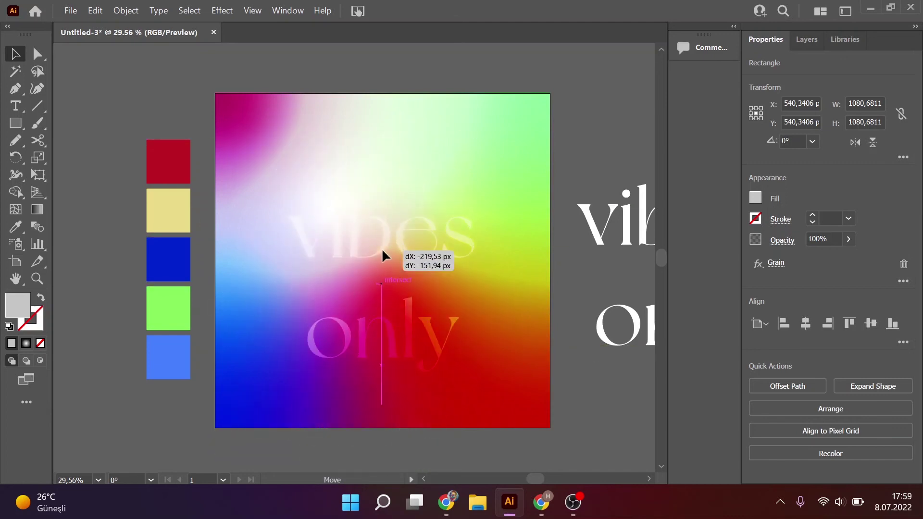
pyautogui.moveTo(370, 203); pyautogui.dragTo(386, 239)
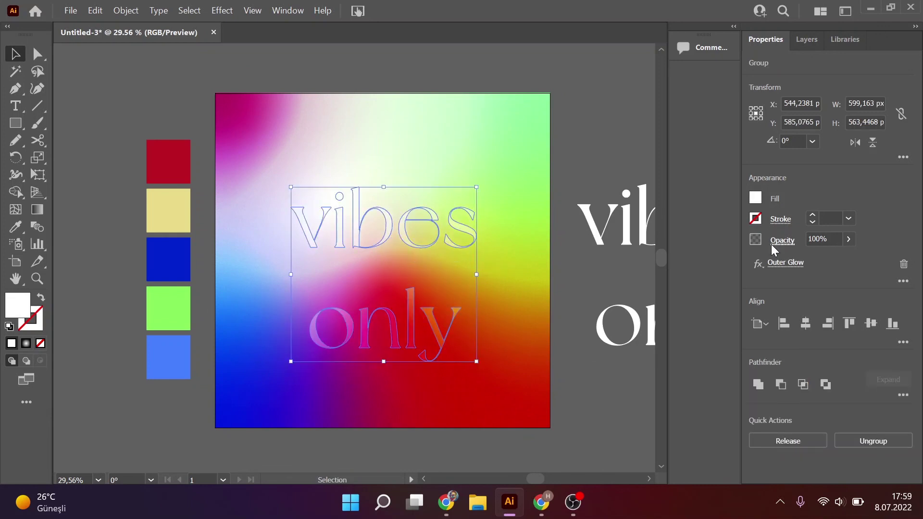
# - Fine-tune the text's position, deselect to preview, then bring Chrome with web-tasarimci.com forward
pyautogui.click(773, 243)
pyautogui.click(651, 158)
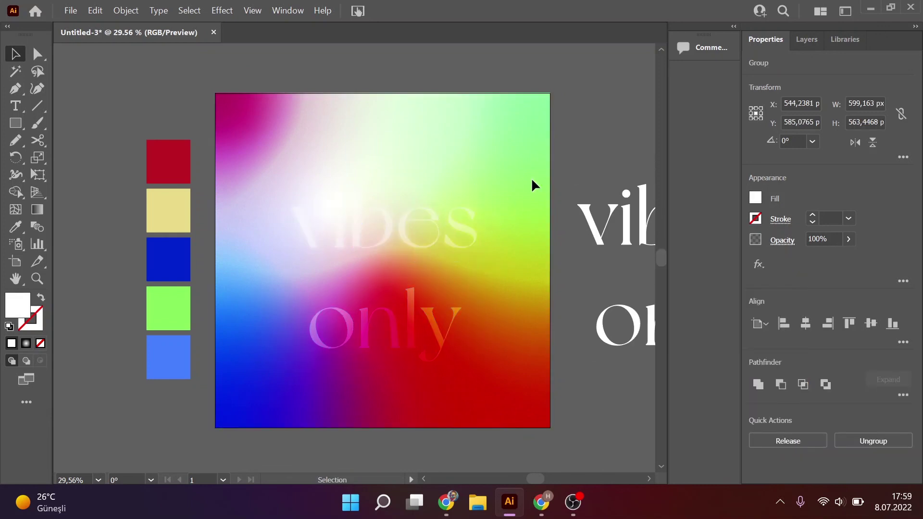
pyautogui.click(454, 233)
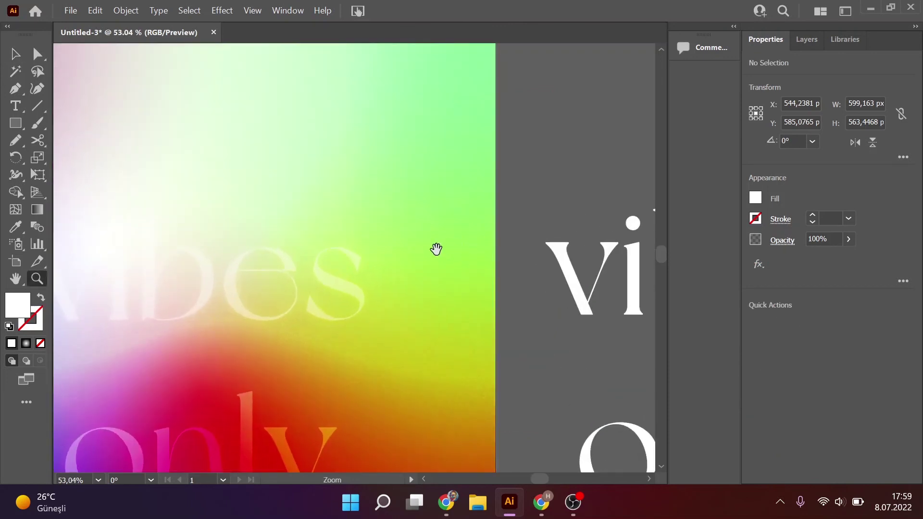
pyautogui.keyDown('alt'); pyautogui.click(435, 249); pyautogui.keyUp('alt')
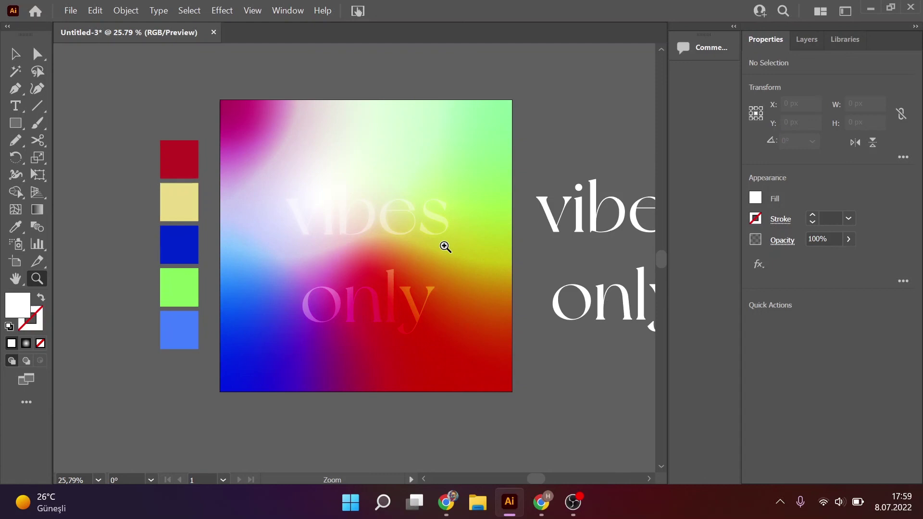
pyautogui.press('v')
pyautogui.moveTo(441, 219); pyautogui.dragTo(446, 219)
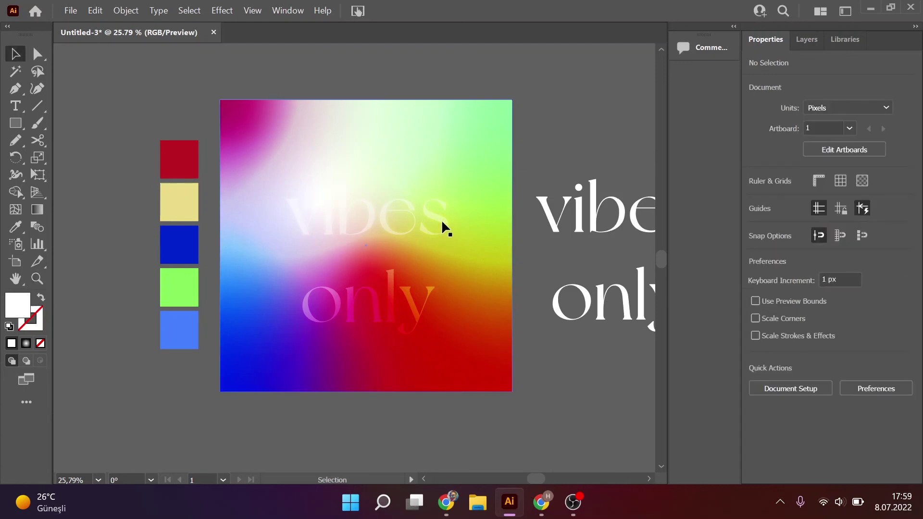
pyautogui.moveTo(446, 219); pyautogui.dragTo(448, 215)
pyautogui.click(496, 296)
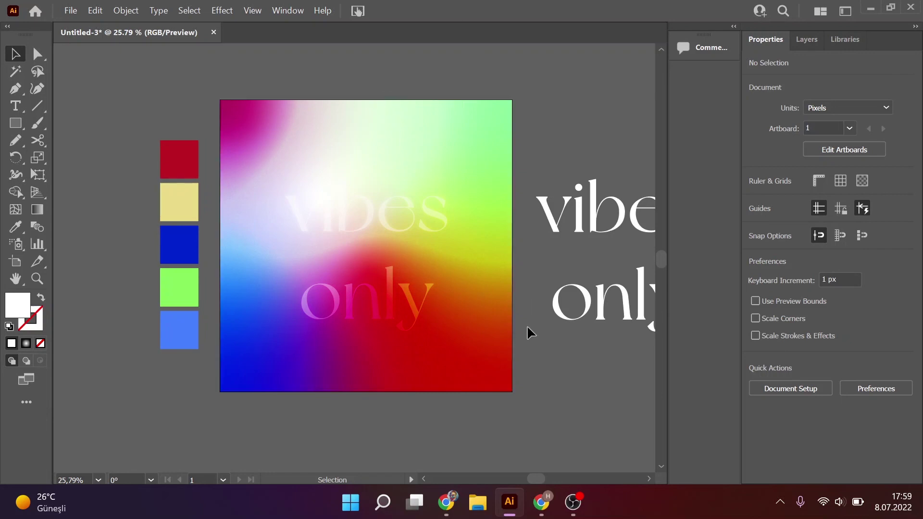
pyautogui.click(543, 502)
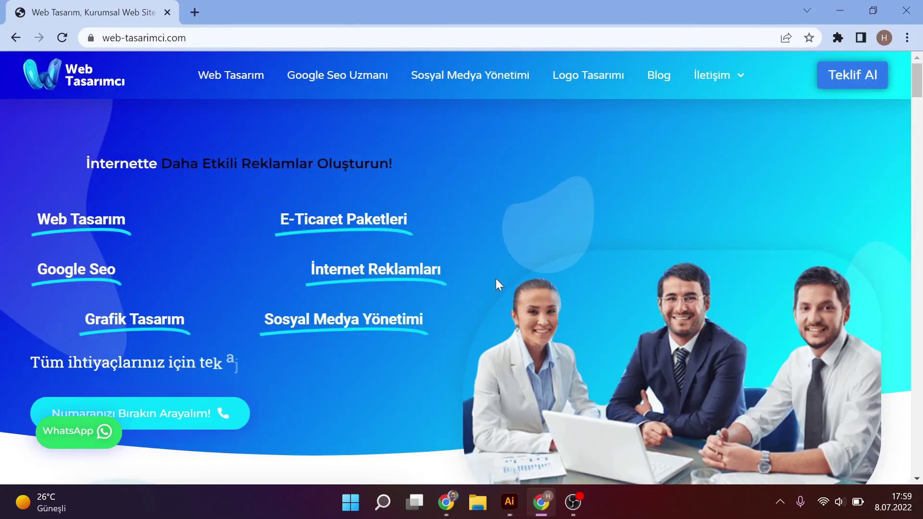